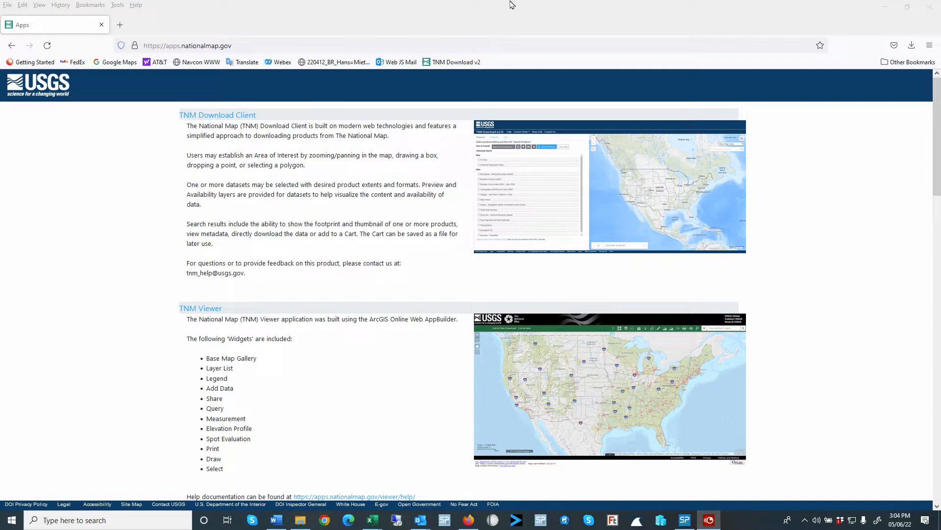
# - Open the TNM Download Client and select the Elevation Source Data (3DEP) - Lidar, IfSAR dataset for Lidar Point Cloud (LPC) in LAS,LAZ format
pyautogui.click(239, 46)
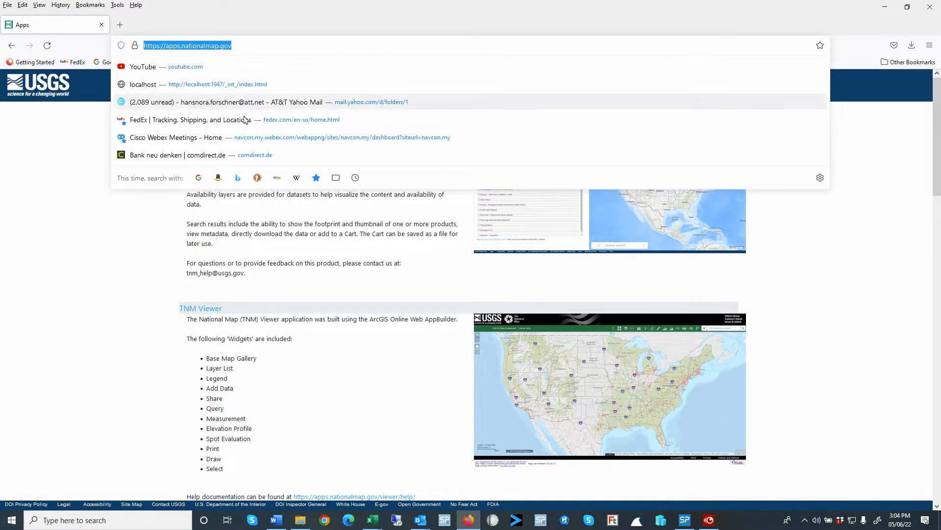
pyautogui.press('Escape')
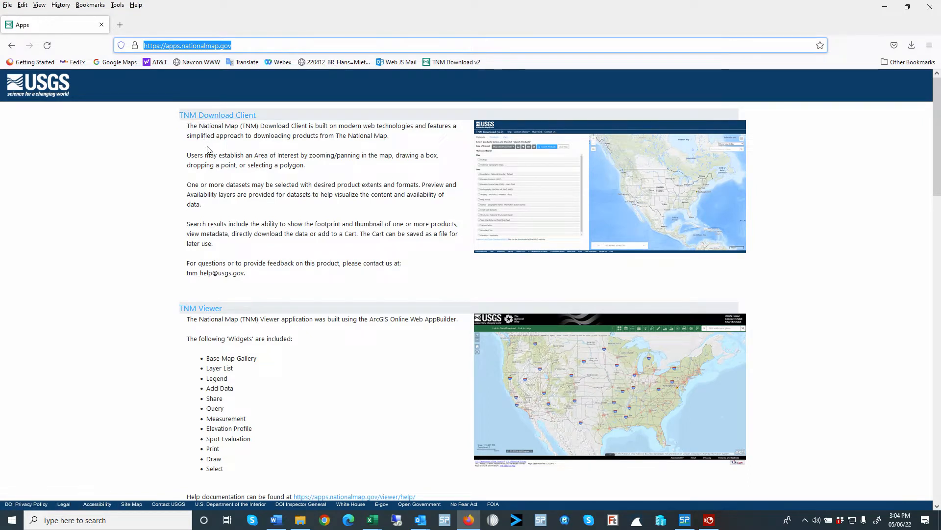
pyautogui.click(212, 116)
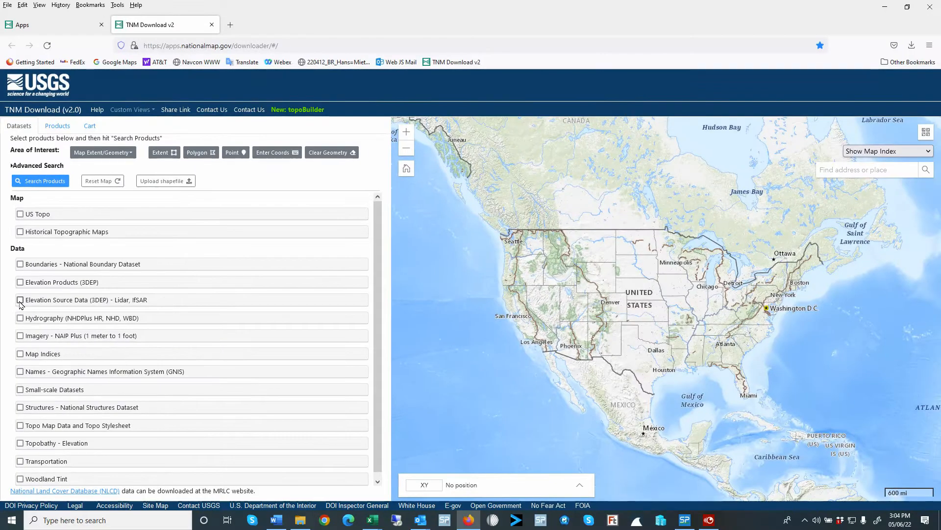
pyautogui.click(40, 298)
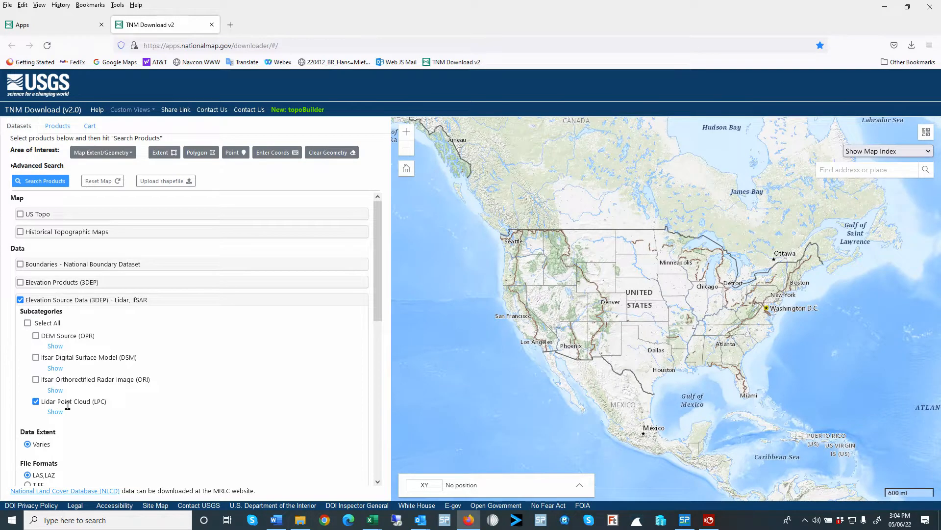
pyautogui.scroll(-3, 67, 405)
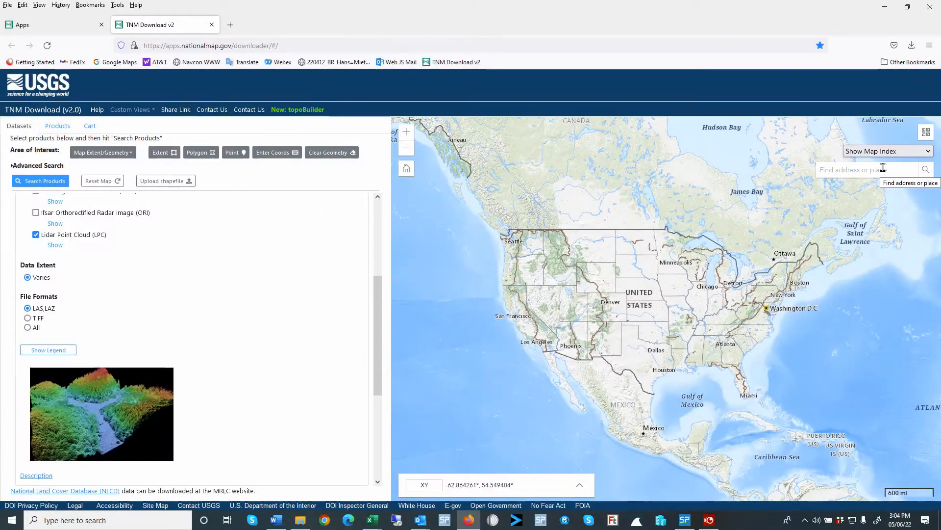
# - Search the map for Birmingham, AL, USA and dismiss the search result popup
pyautogui.click(806, 167)
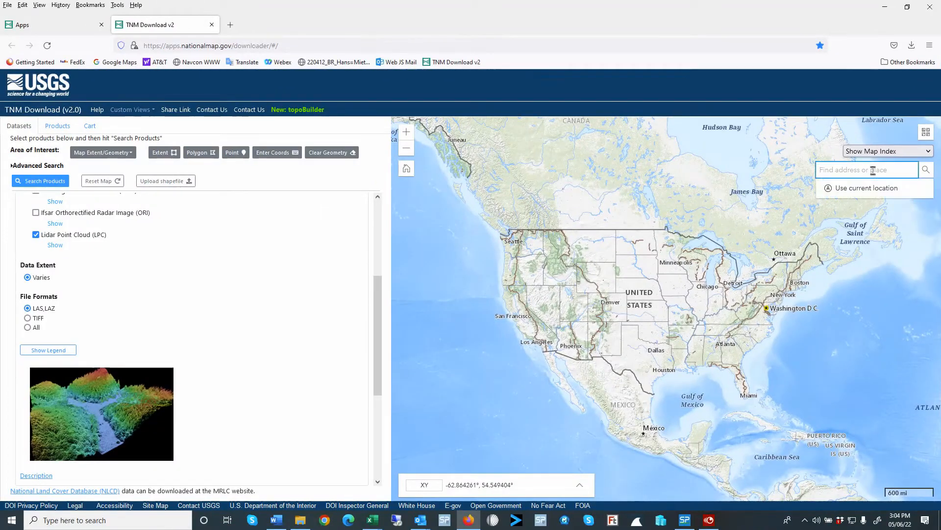
pyautogui.write('Bl')
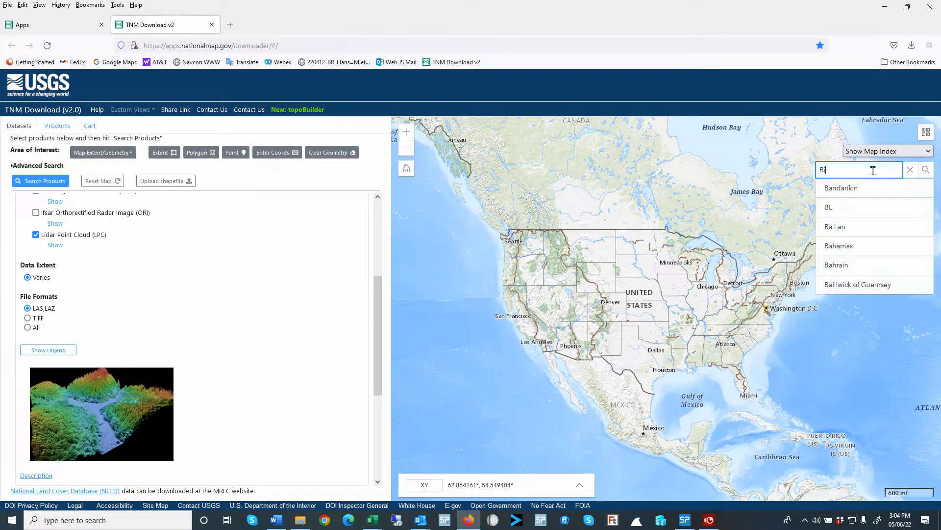
pyautogui.write('r')
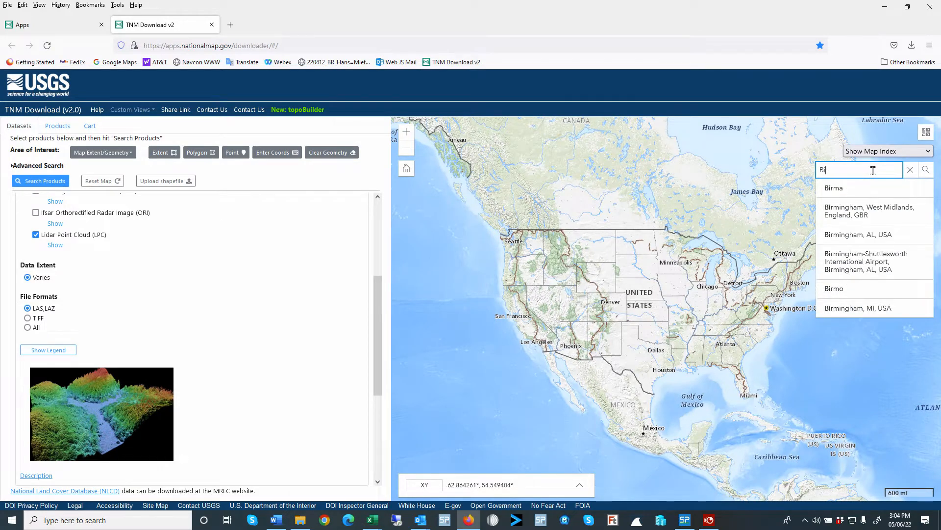
pyautogui.write('mingh')
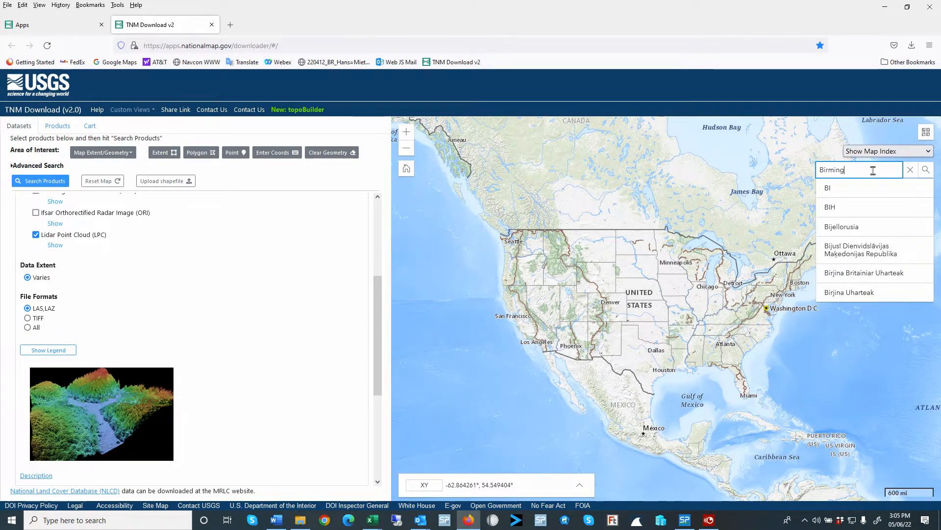
pyautogui.press('Down')
pyautogui.press('Down')
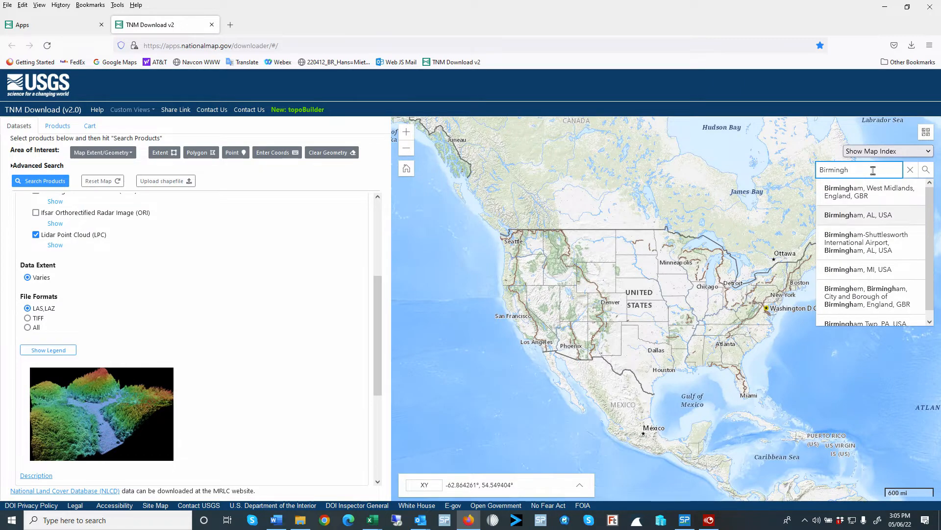
pyautogui.press('Return')
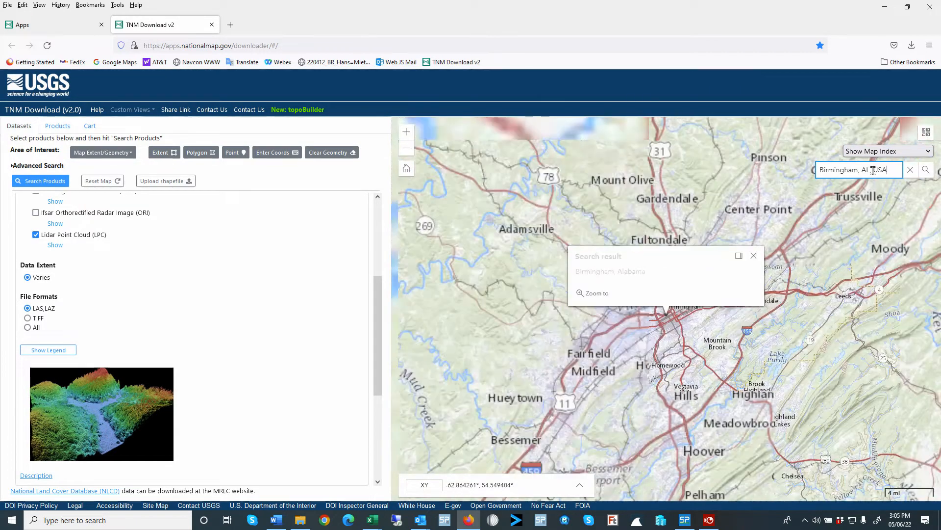
pyautogui.click(754, 256)
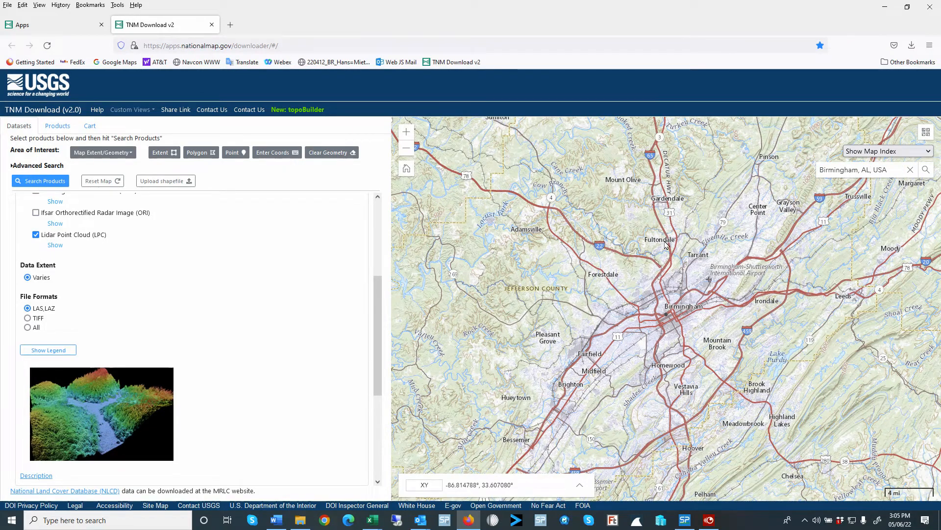
# - Frame the map on the Fultondale area around the I-65 interchange and search for lidar products within that extent
pyautogui.scroll(2, 665, 240)
pyautogui.scroll(3, 671, 236)
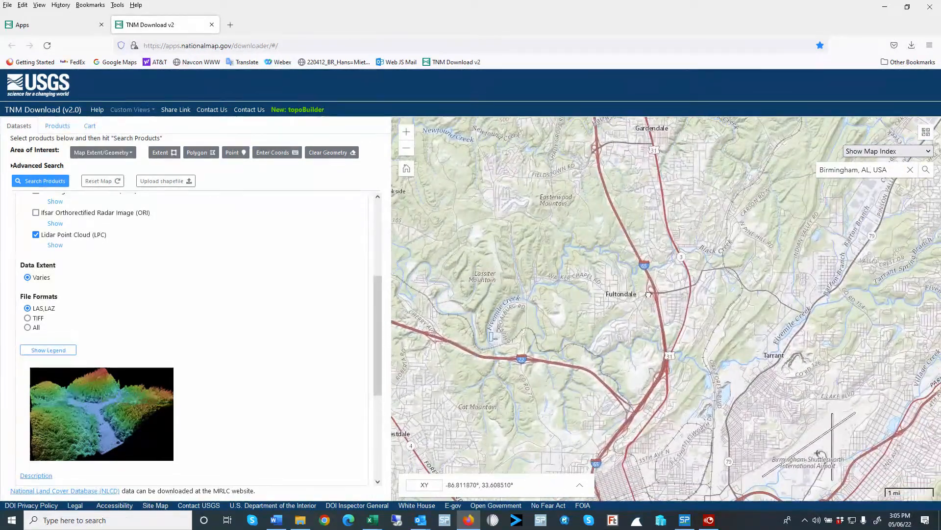
pyautogui.moveTo(648, 294); pyautogui.dragTo(678, 166)
pyautogui.moveTo(716, 309)
pyautogui.mouseDown()
pyautogui.moveTo(735, 319)
pyautogui.moveTo(706, 319)
pyautogui.mouseUp()
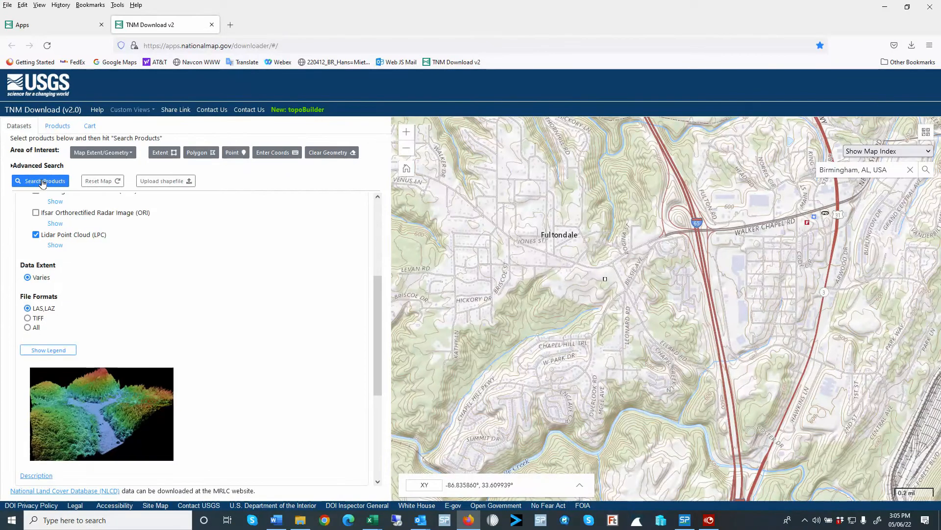
pyautogui.click(84, 165)
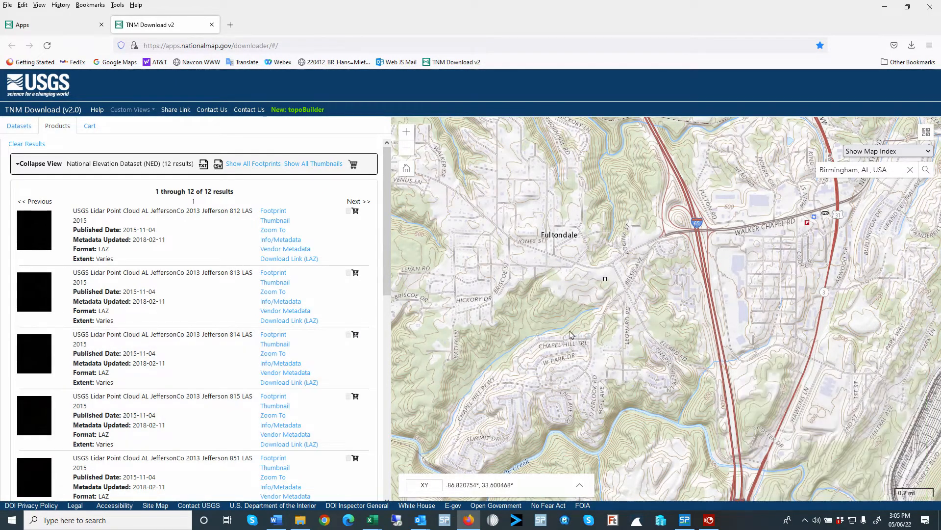
# - Examine the footprints of the listed lidar tiles on the map to identify the one covering the Fultondale interchange
pyautogui.scroll(-1, 596, 292)
pyautogui.scroll(-2, 597, 292)
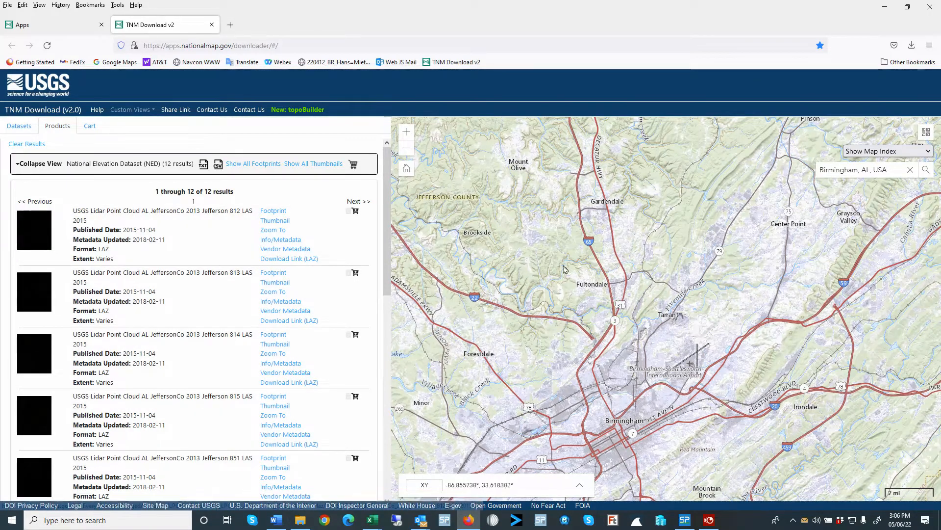
pyautogui.scroll(3, 627, 279)
pyautogui.scroll(-1, 591, 291)
pyautogui.scroll(2, 540, 293)
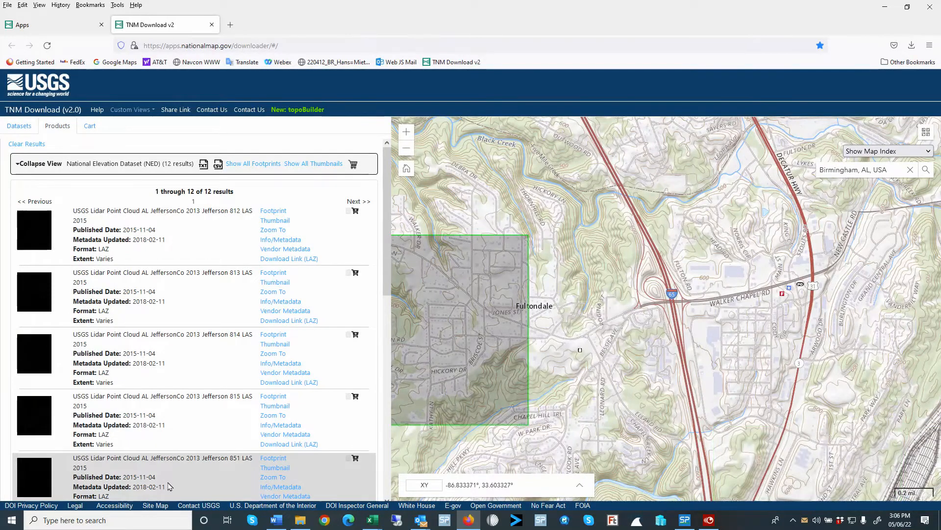
pyautogui.scroll(-3, 168, 486)
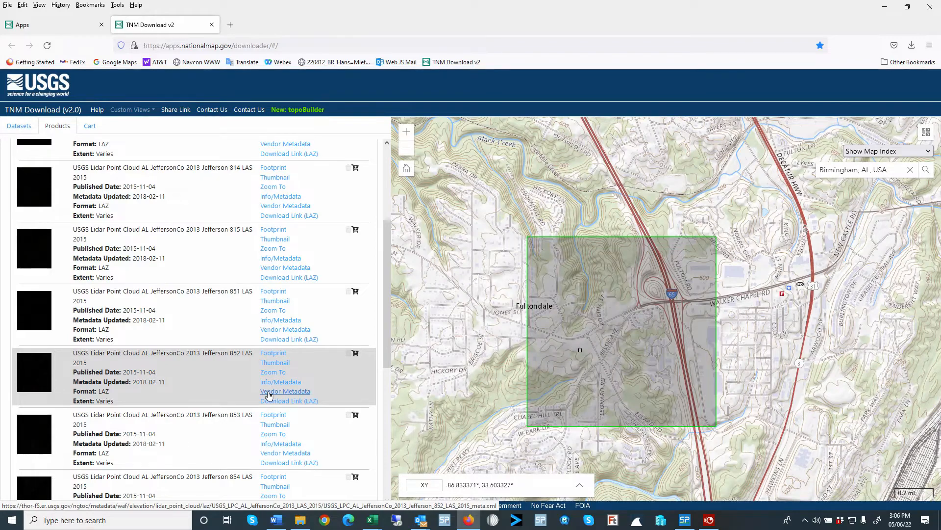
# - Open the vendor metadata of the Jefferson 852 tile and examine its spatial reference, including map projection, units and horizontal datum
pyautogui.click(268, 392)
pyautogui.scroll(-1, 273, 320)
pyautogui.scroll(-20, 273, 320)
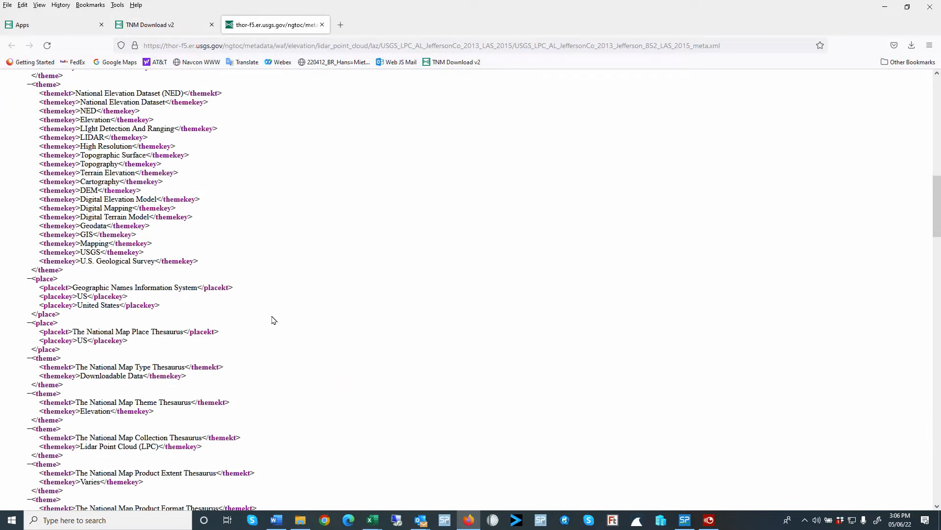
pyautogui.scroll(6, 273, 320)
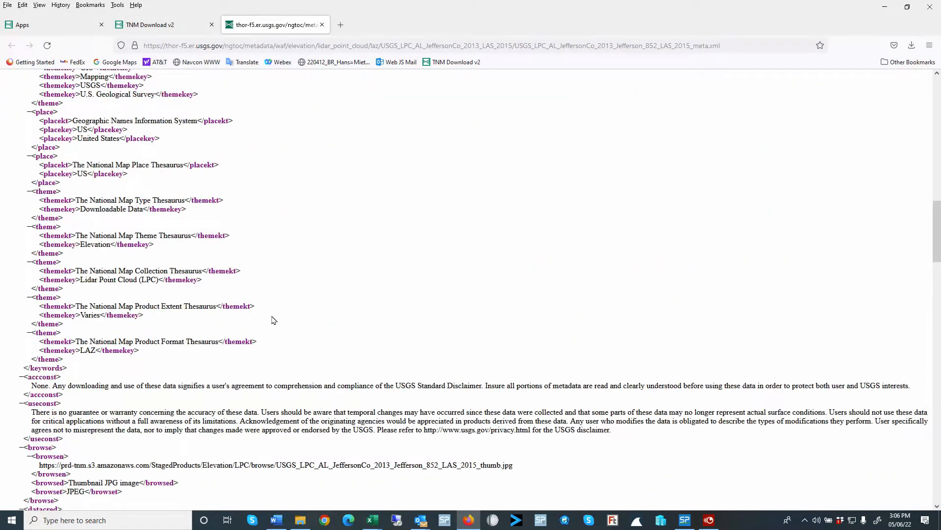
pyautogui.scroll(-8, 274, 321)
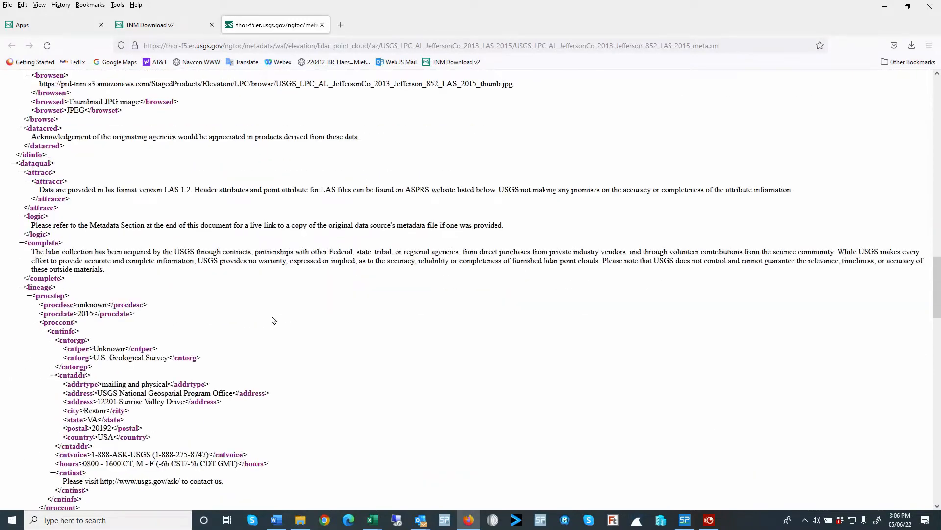
pyautogui.scroll(-2, 273, 321)
pyautogui.scroll(-3, 274, 320)
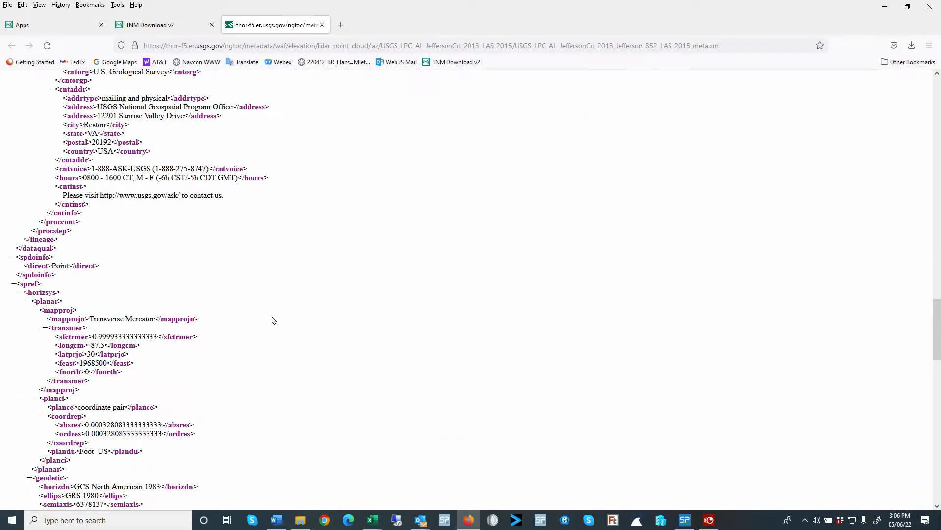
pyautogui.scroll(-2, 274, 320)
pyautogui.scroll(5, 274, 320)
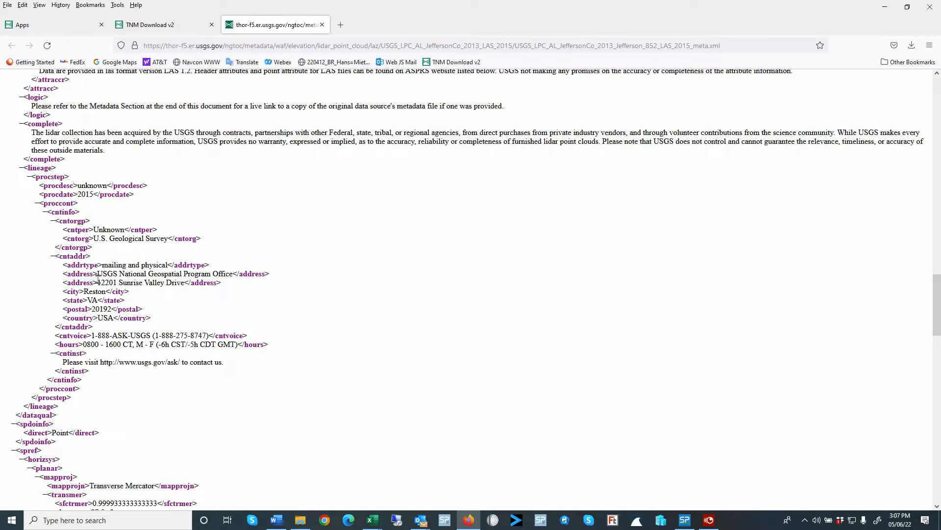
pyautogui.scroll(3, 205, 254)
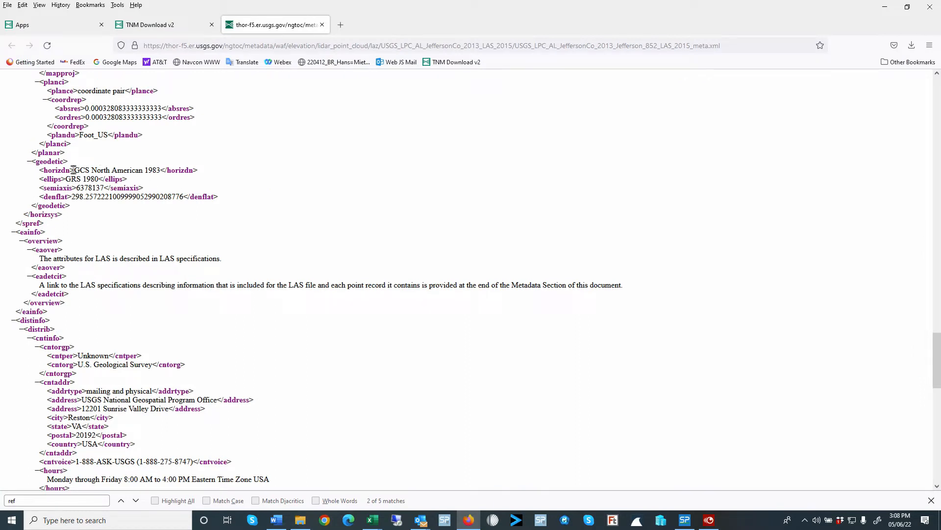
pyautogui.moveTo(73, 169); pyautogui.dragTo(160, 168)
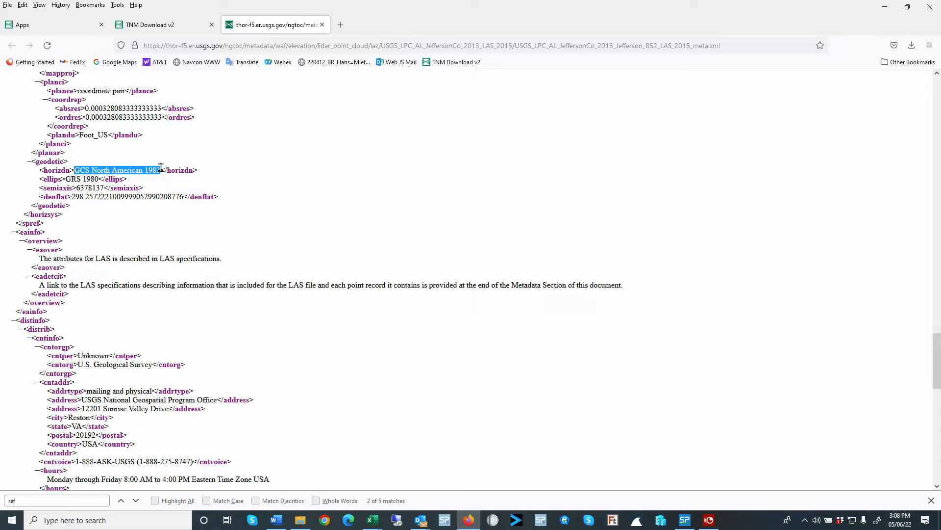
# - Return to the product results, show the map coordinates in UTM, and download the LAZ file of the Jefferson 852 tile
pyautogui.click(173, 29)
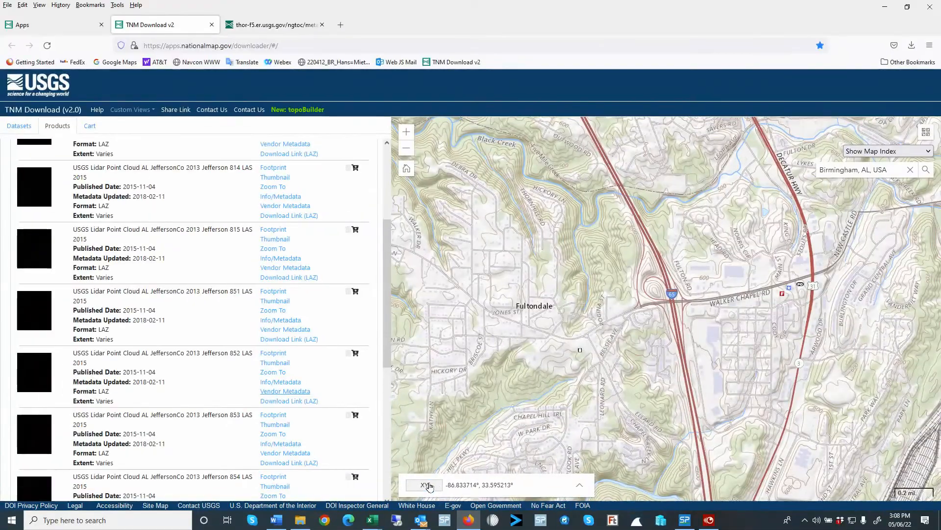
pyautogui.click(402, 455)
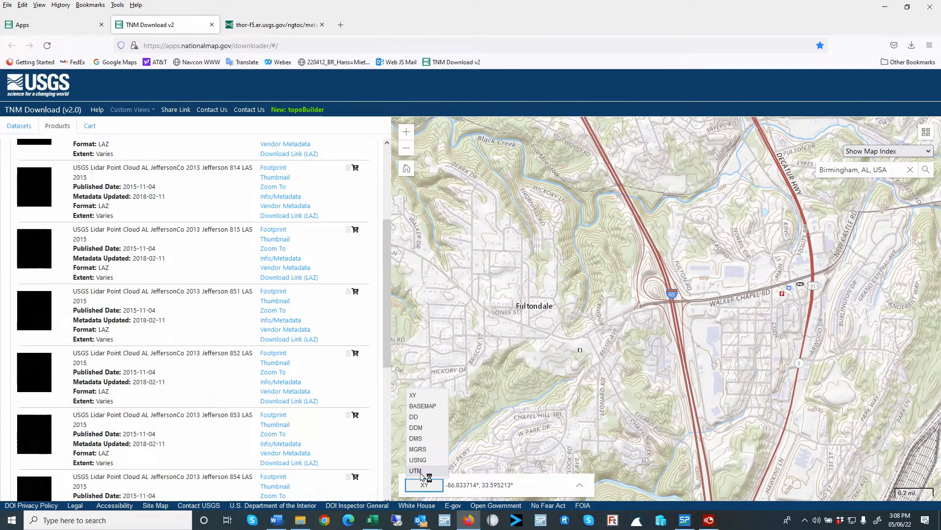
pyautogui.click(415, 471)
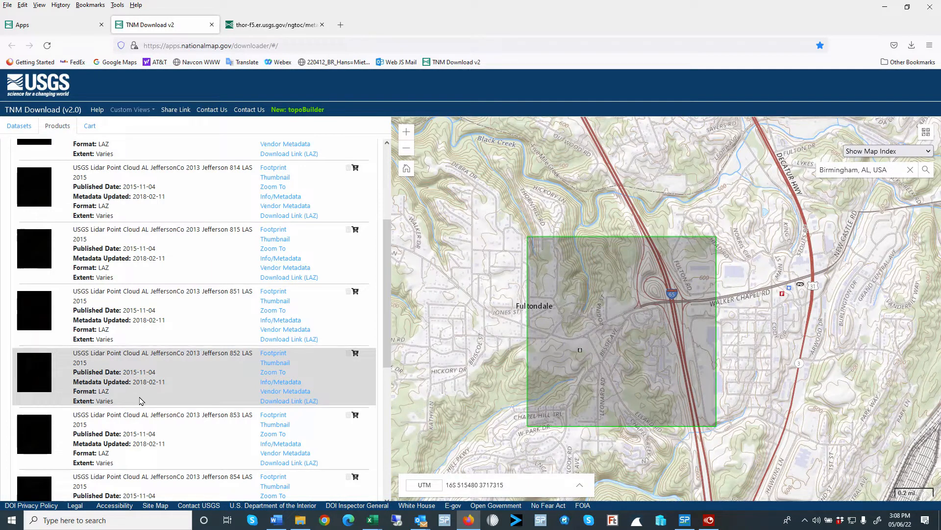
pyautogui.click(279, 402)
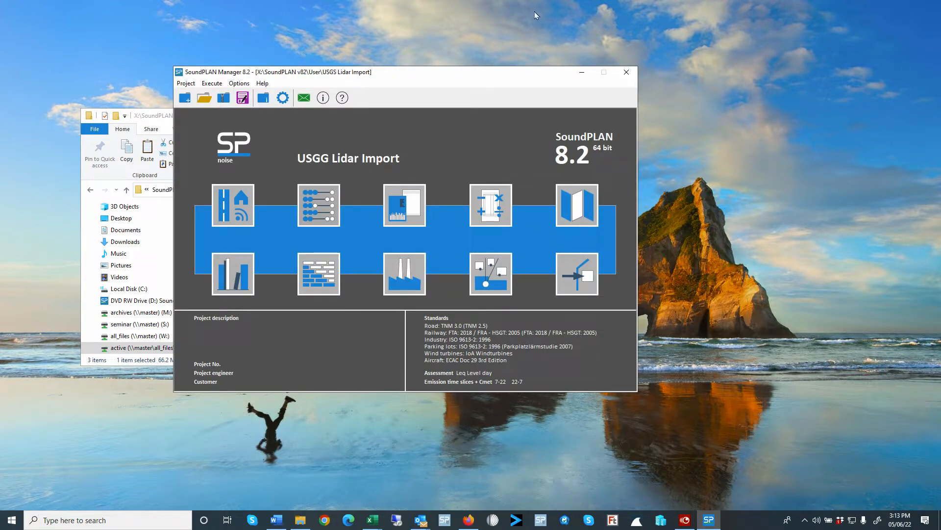
# - Switch to SoundPLAN Manager and try to correct the project title to USGS Lidar Import in the project info
pyautogui.click(329, 157)
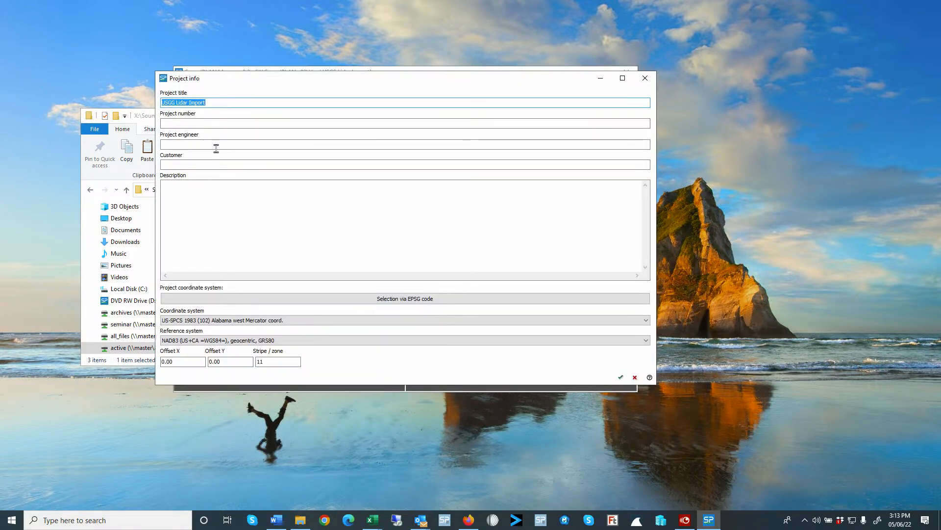
pyautogui.click(171, 103)
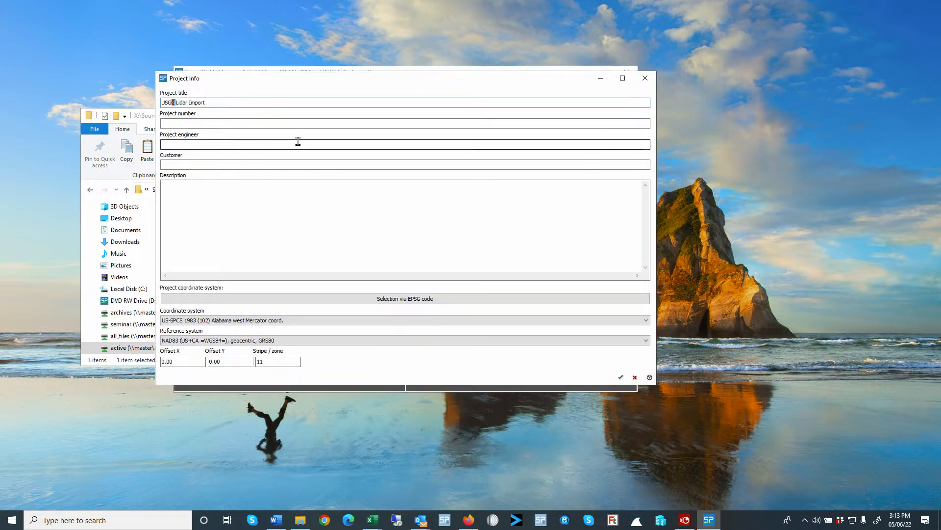
pyautogui.press('Delete')
pyautogui.write('S')
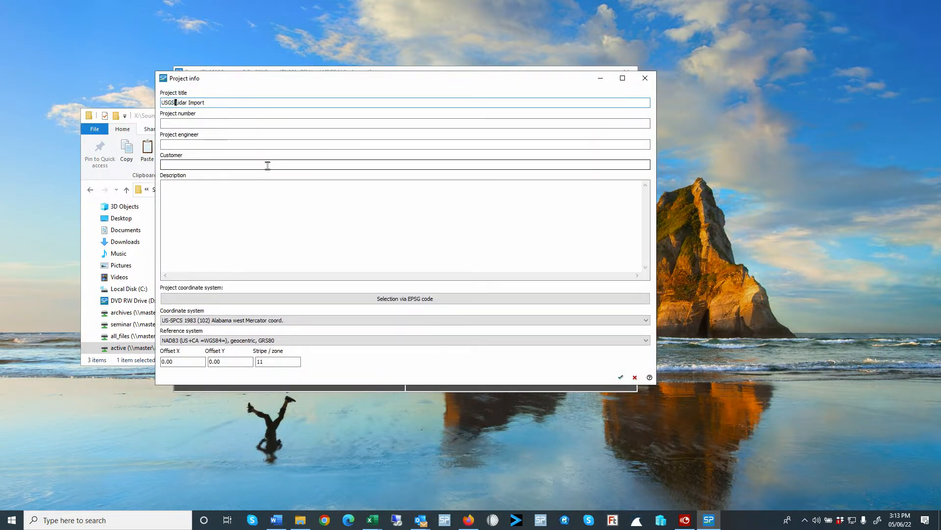
pyautogui.click(645, 78)
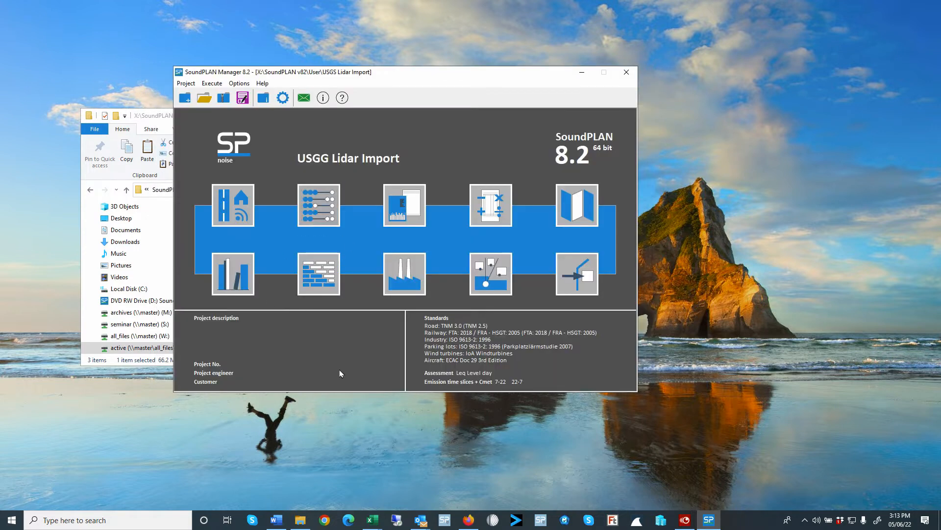
# - Check the coordinate system and reference system in the project info, and close it without changes
pyautogui.doubleClick(320, 336)
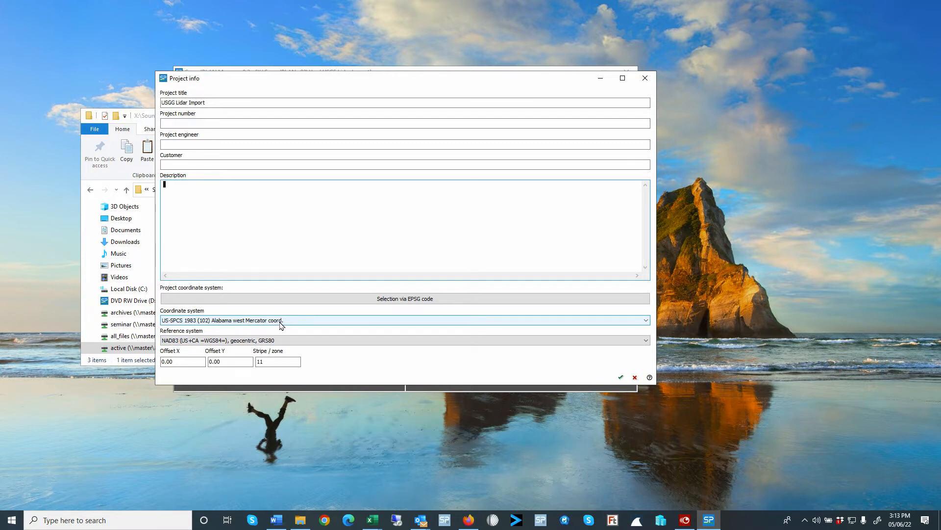
pyautogui.click(645, 78)
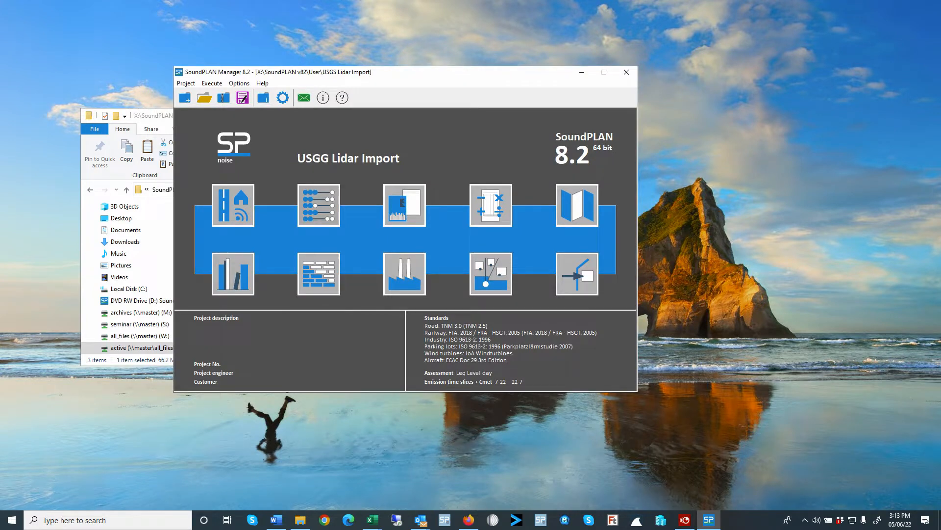
# - Switch to File Explorer and open the Jefferson 852 LAZ file from the USGS Lidar Import folder as text
pyautogui.hotkey('alt', 'Tab')
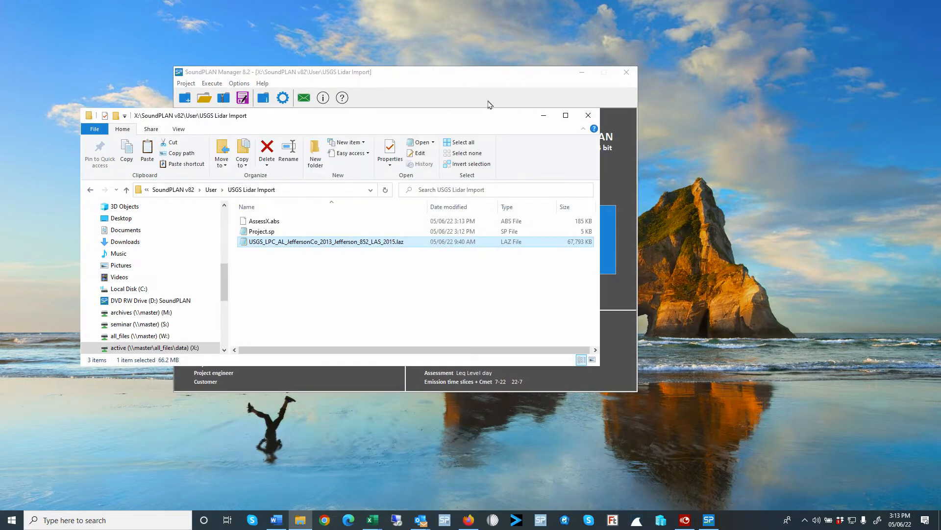
pyautogui.moveTo(456, 110); pyautogui.dragTo(940, 132)
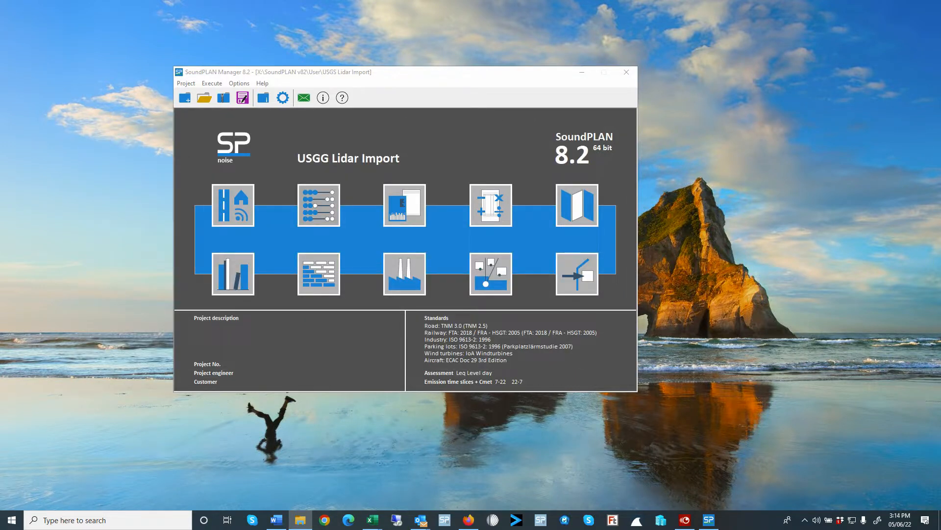
pyautogui.moveTo(940, 132); pyautogui.dragTo(365, 135)
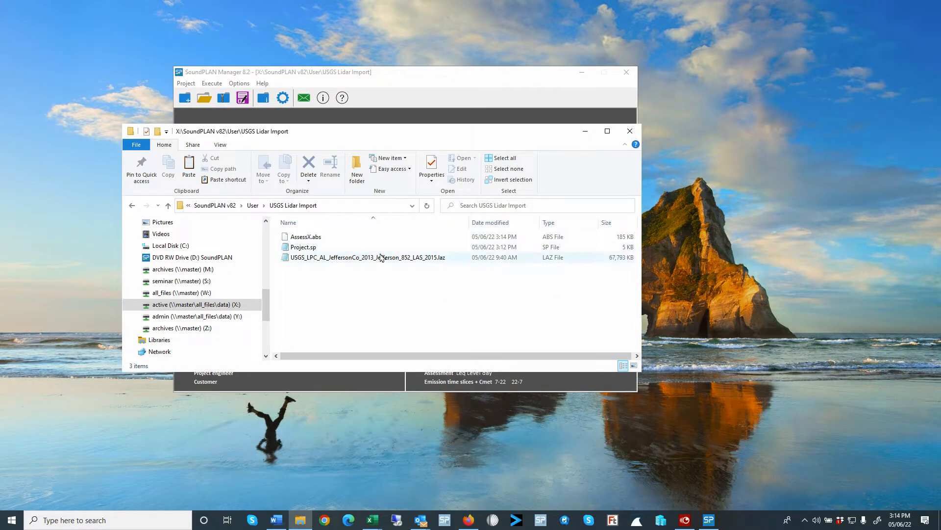
pyautogui.rightClick(380, 256)
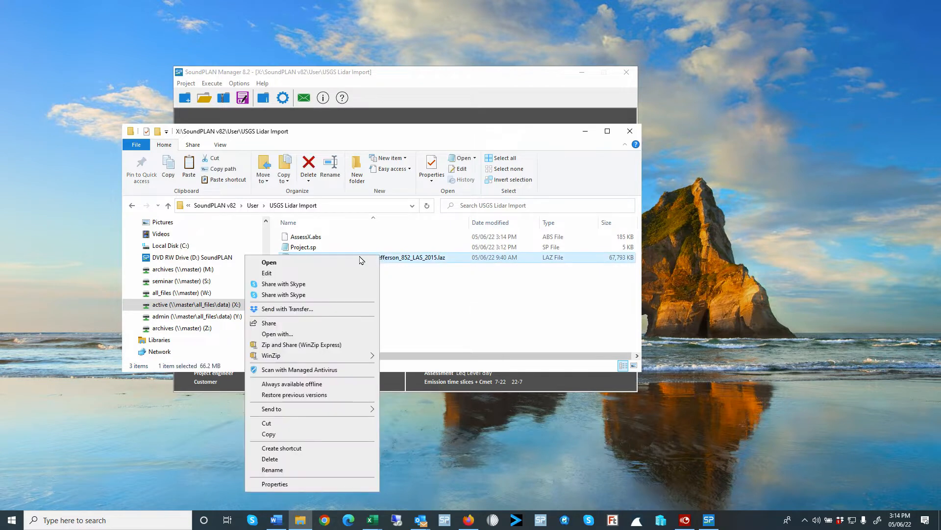
pyautogui.click(293, 274)
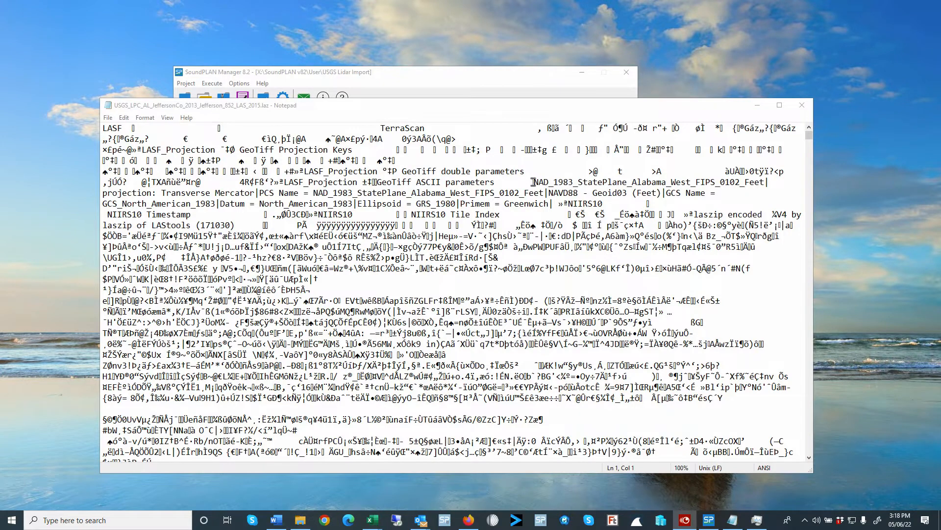
# - Highlight the state plane and GCS_North_American_1983 entries in the LAZ file header, and capture a screen snip of the header text
pyautogui.moveTo(537, 182); pyautogui.dragTo(691, 182)
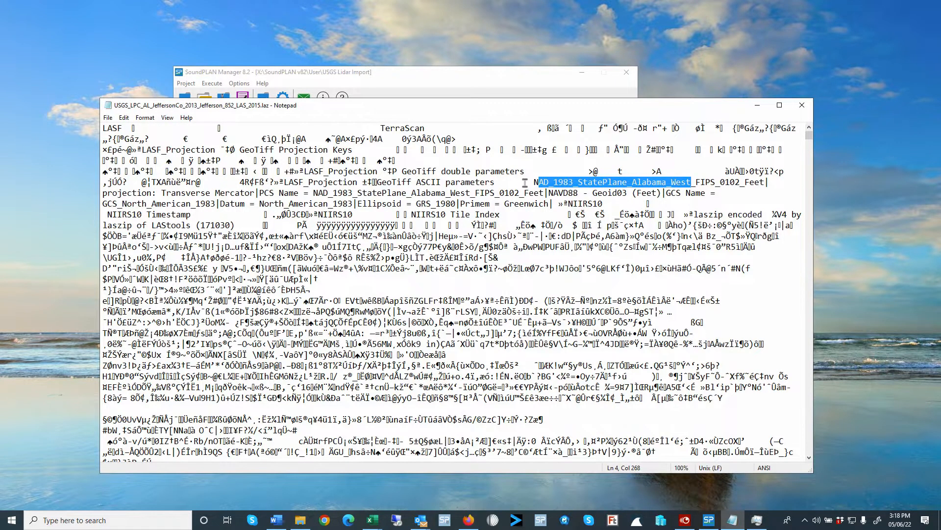
pyautogui.click(313, 193)
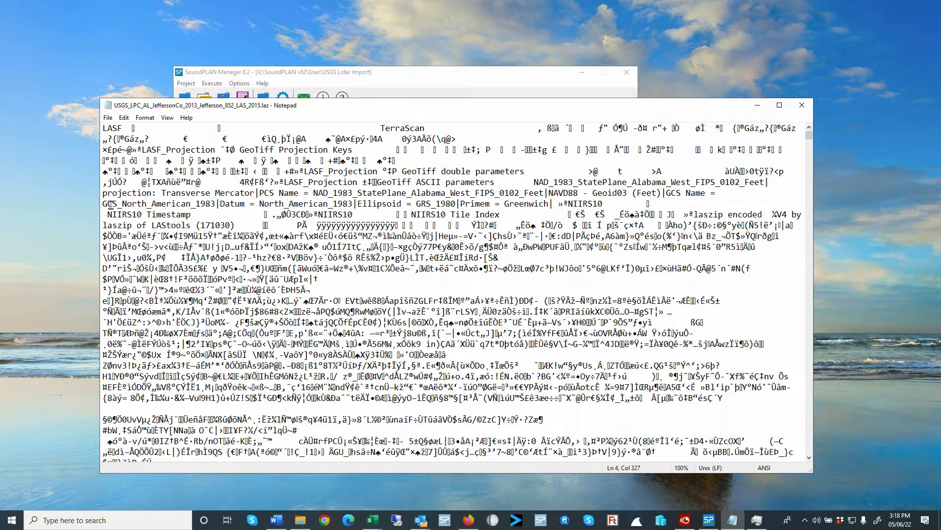
pyautogui.click(104, 204)
pyautogui.moveTo(104, 204); pyautogui.dragTo(216, 204)
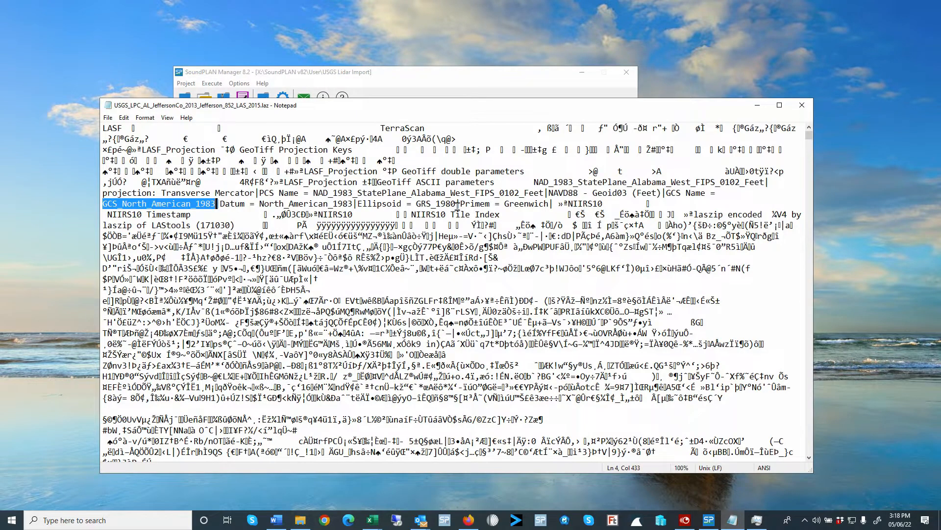
pyautogui.press('shift+super+s')
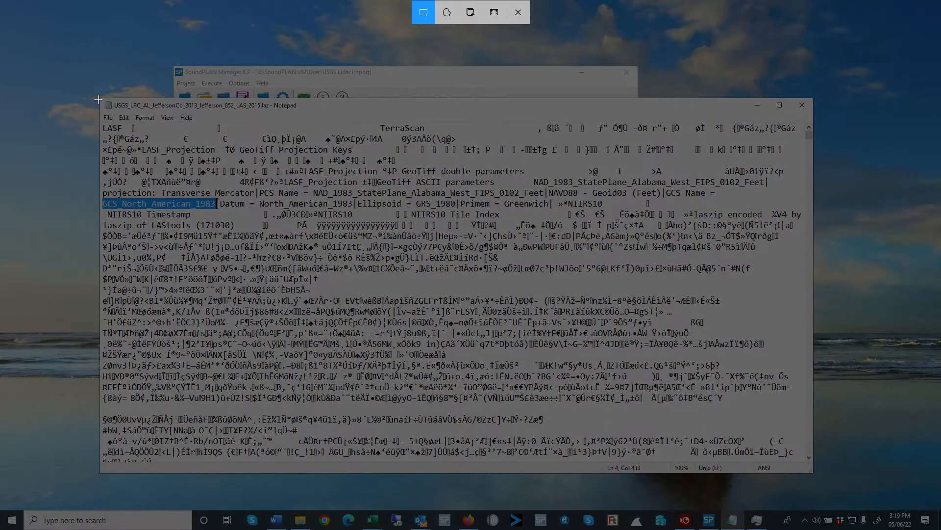
pyautogui.moveTo(102, 102)
pyautogui.mouseDown()
pyautogui.moveTo(616, 290)
pyautogui.moveTo(811, 320)
pyautogui.mouseUp()
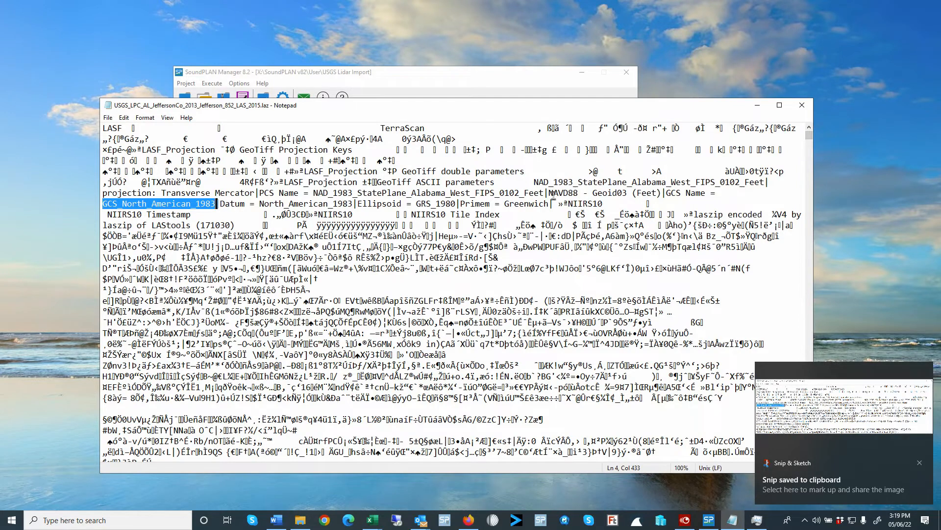
# - Check the unit at the end of the PCS name, close the text file and minimize the project folder window
pyautogui.click(541, 192)
pyautogui.moveTo(542, 192); pyautogui.dragTo(525, 192)
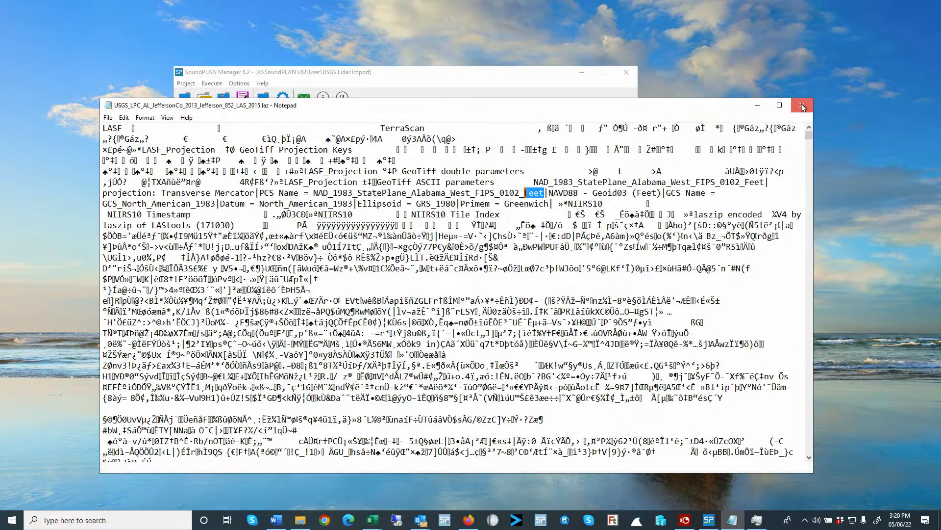
pyautogui.click(802, 106)
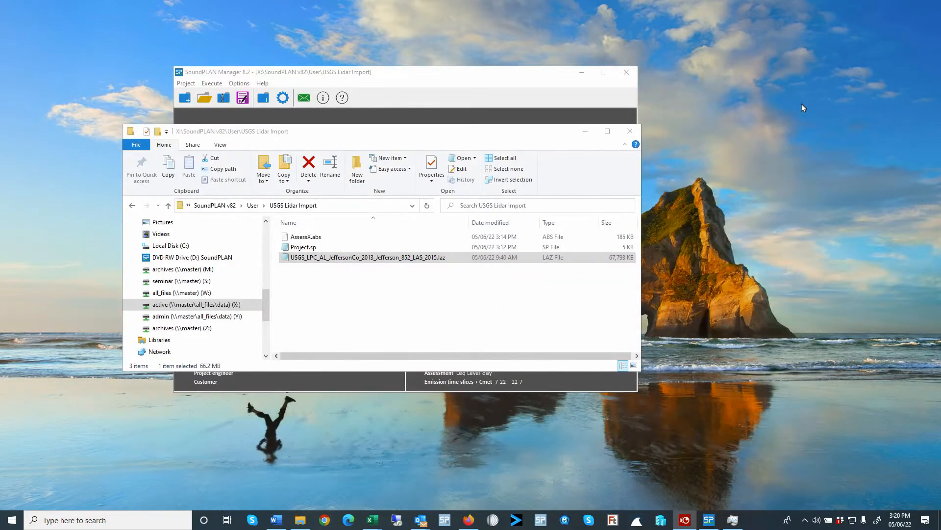
pyautogui.click(586, 131)
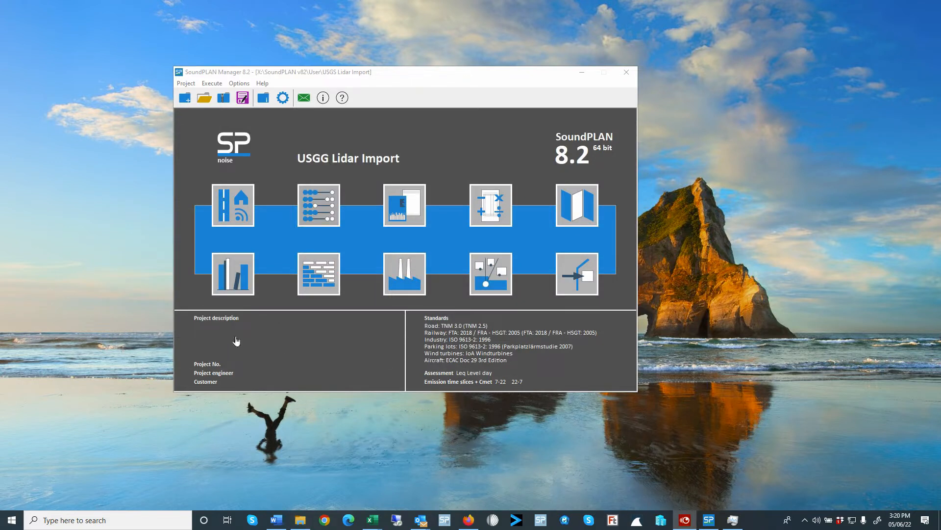
# - Set the stripe/zone to 0 in the project info and save it
pyautogui.doubleClick(260, 336)
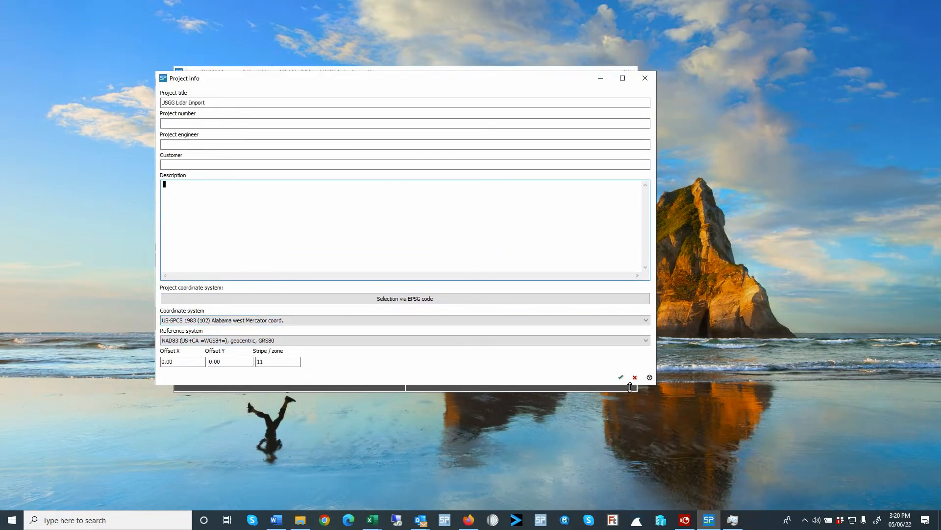
pyautogui.doubleClick(268, 362)
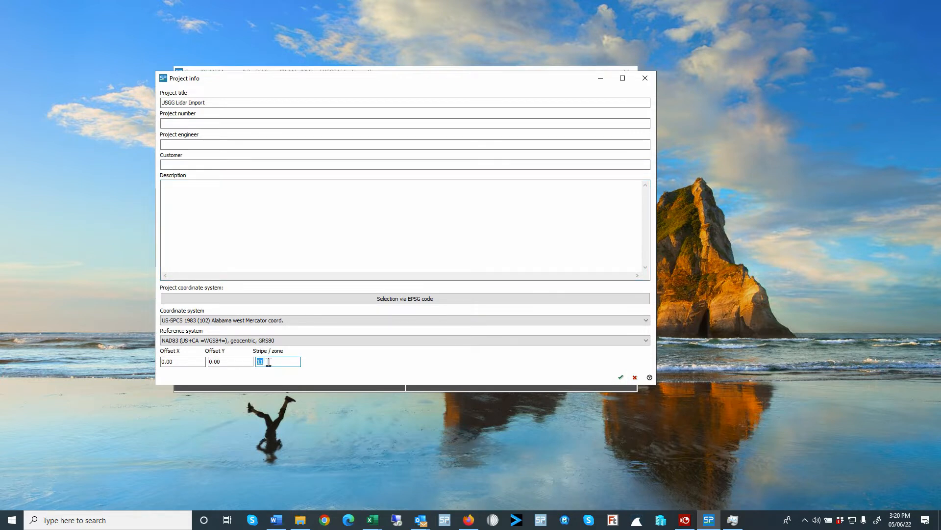
pyautogui.write('0')
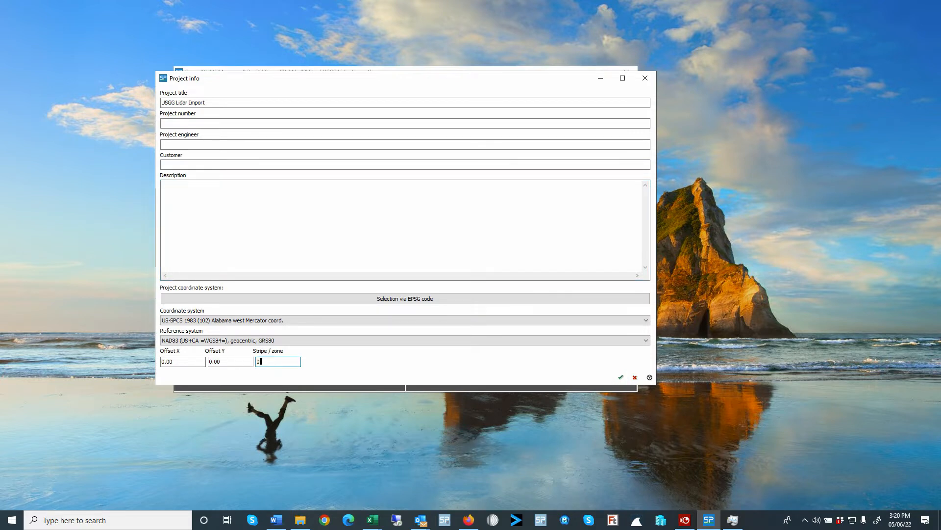
pyautogui.click(621, 377)
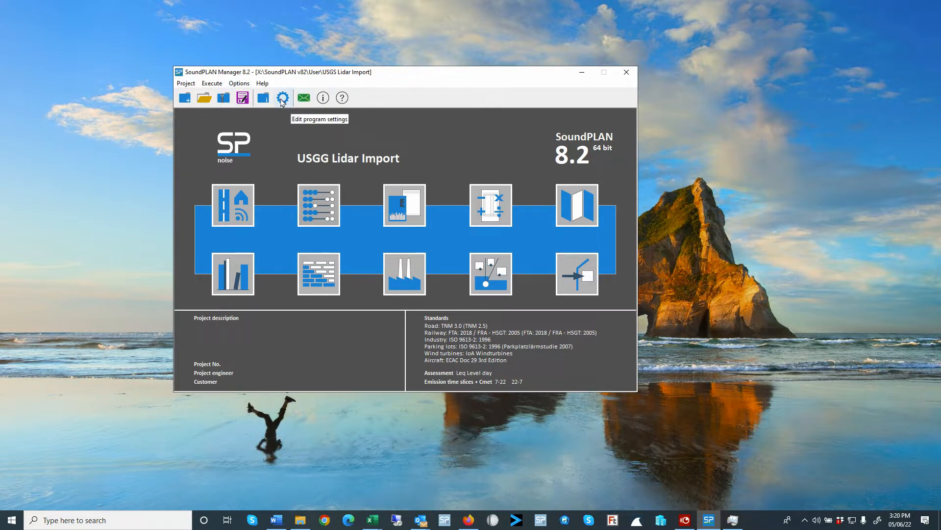
# - Review the global selections of coordinate systems and reference systems in the program settings, and close the settings
pyautogui.click(282, 99)
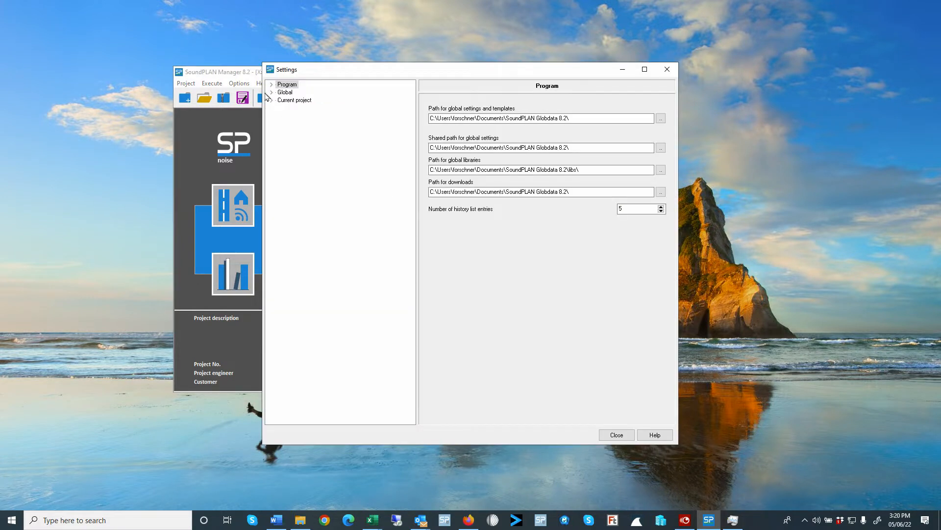
pyautogui.click(271, 92)
pyautogui.click(312, 156)
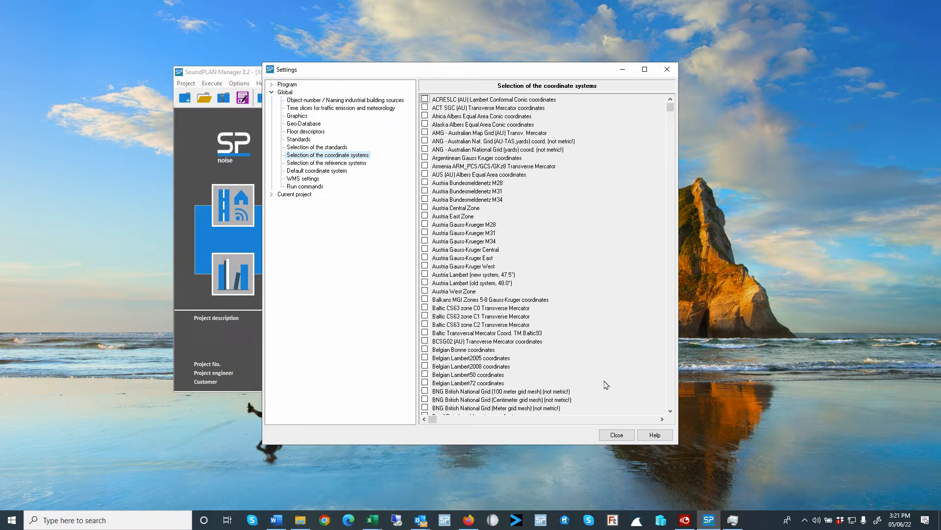
pyautogui.scroll(-20, 673, 361)
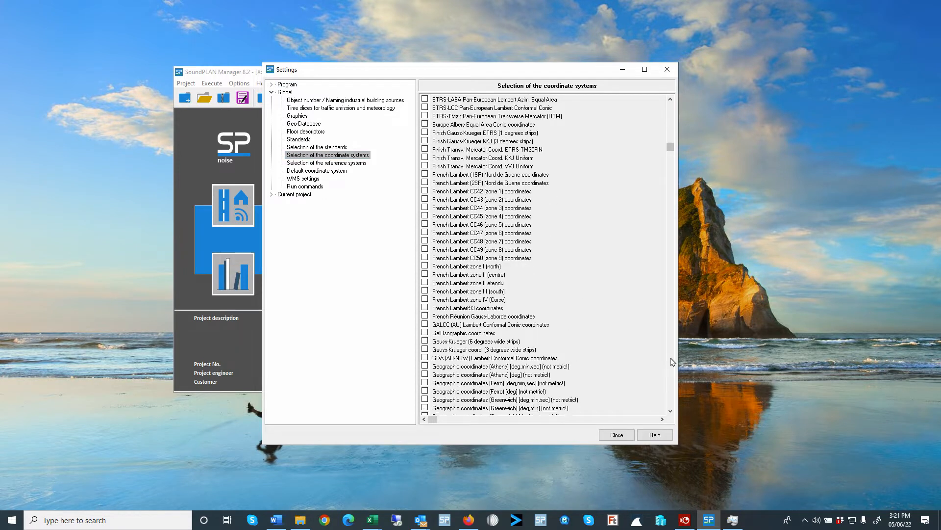
pyautogui.click(672, 361)
pyautogui.click(673, 361)
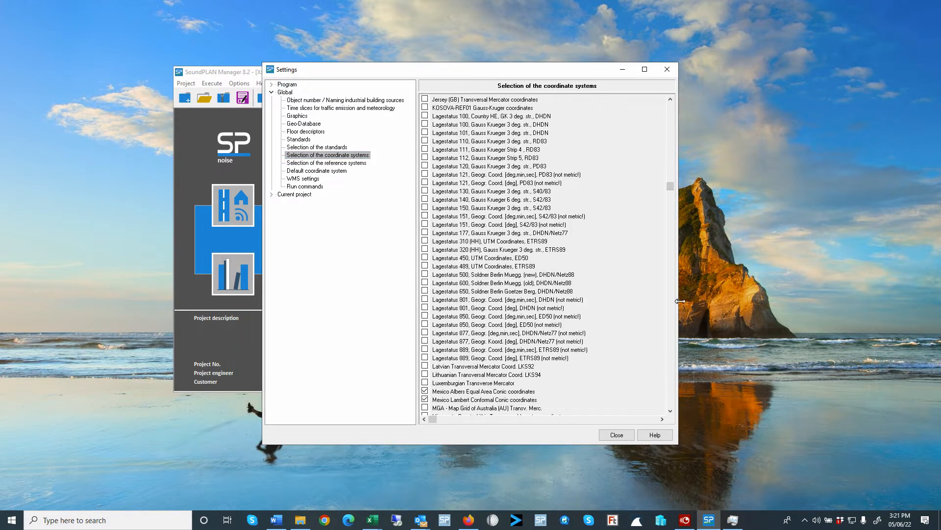
pyautogui.moveTo(672, 188); pyautogui.dragTo(681, 402)
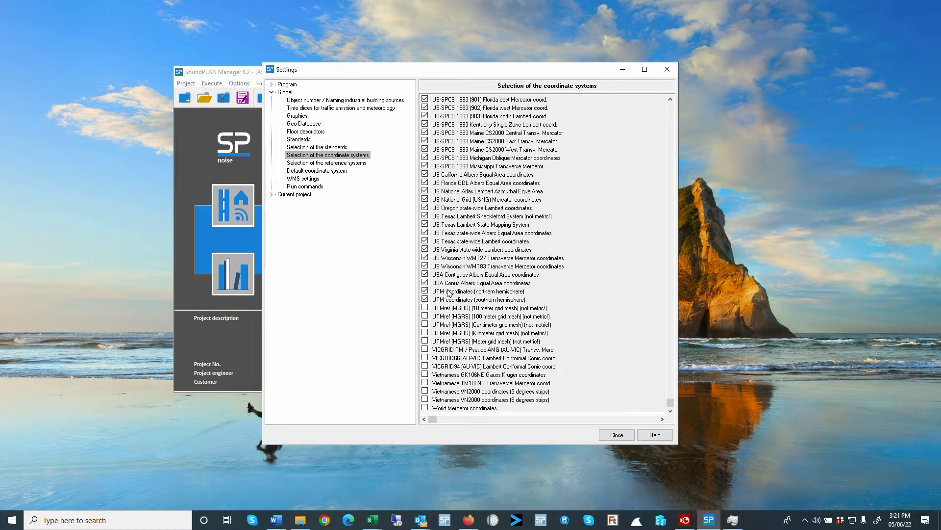
pyautogui.click(350, 163)
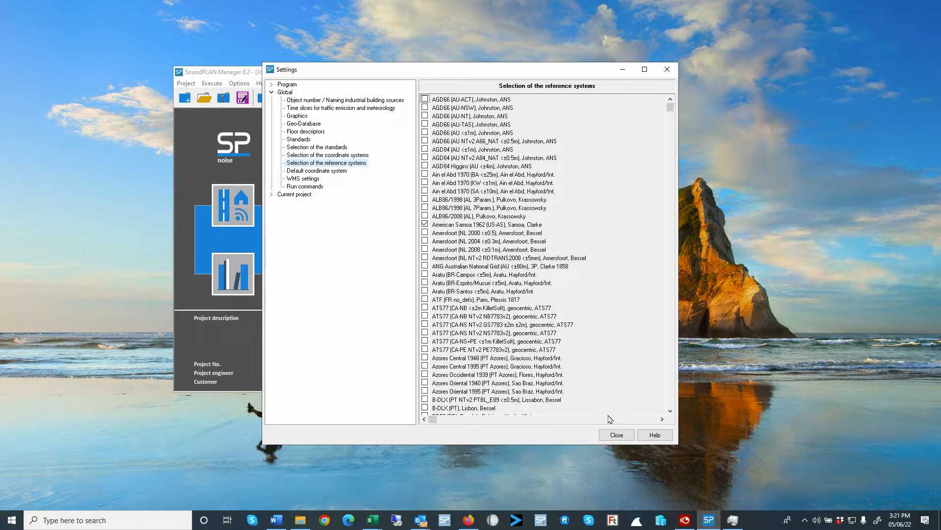
pyautogui.click(617, 434)
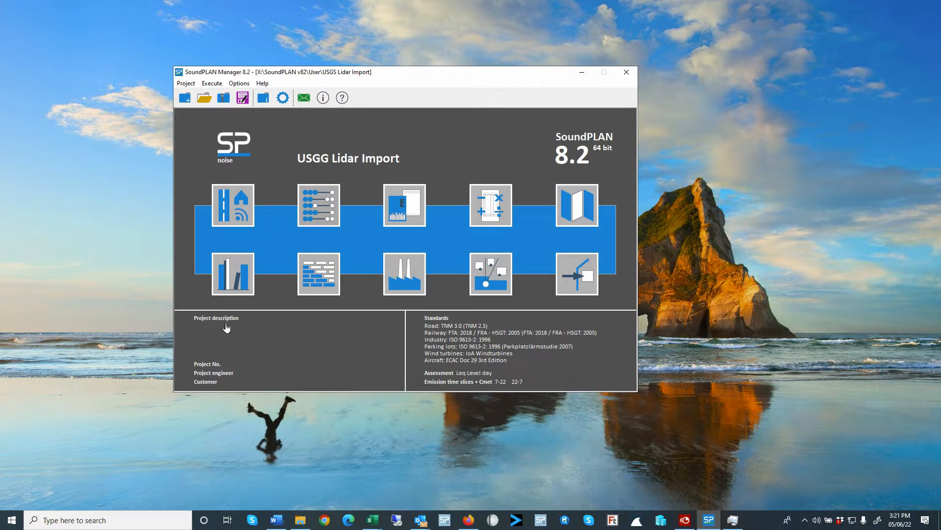
# - View the EPSG code option for the project coordinate system, and leave the project info without changes
pyautogui.doubleClick(227, 328)
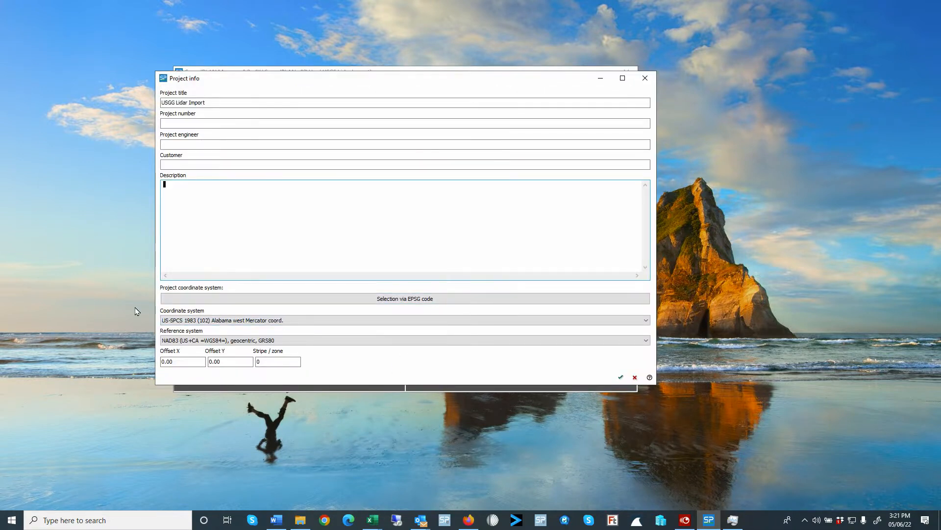
pyautogui.click(414, 300)
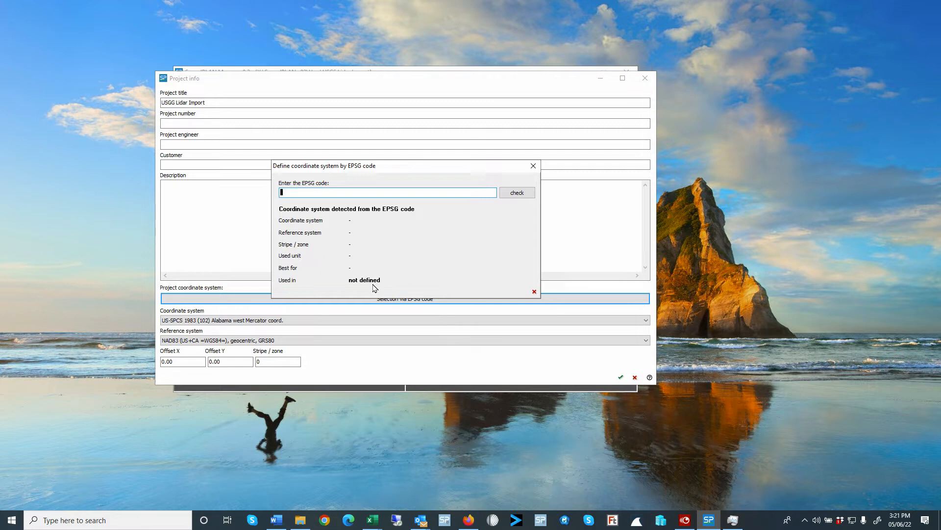
pyautogui.click(533, 294)
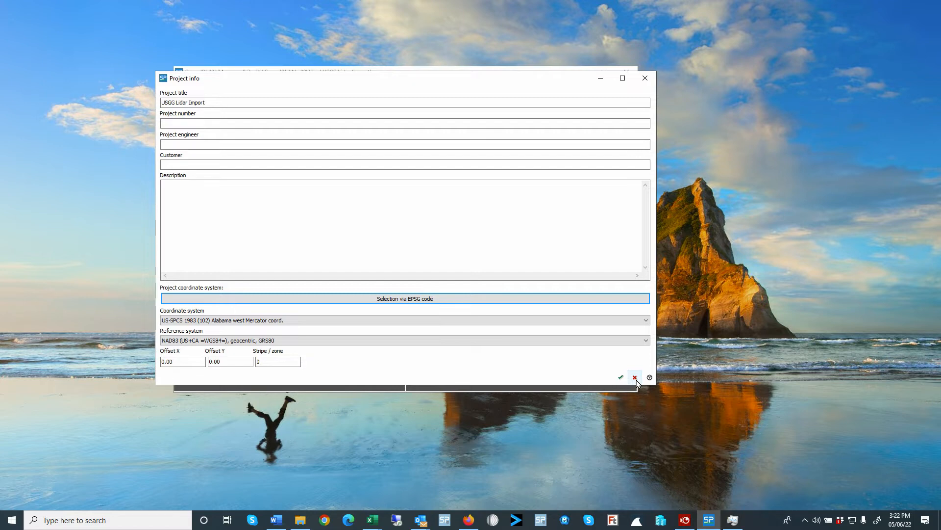
pyautogui.click(634, 378)
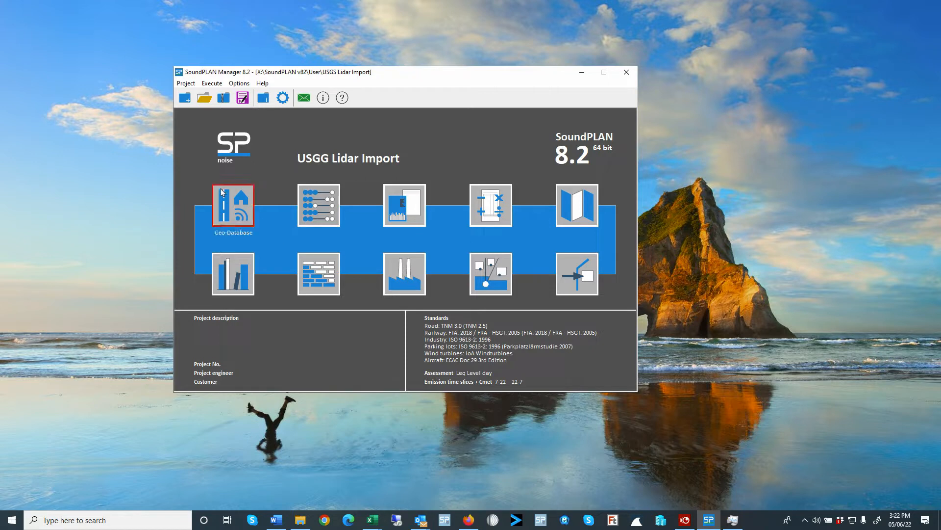
# - Open the Geo-Database in a maximized window and start the preprocessing import for elevation points
pyautogui.click(242, 208)
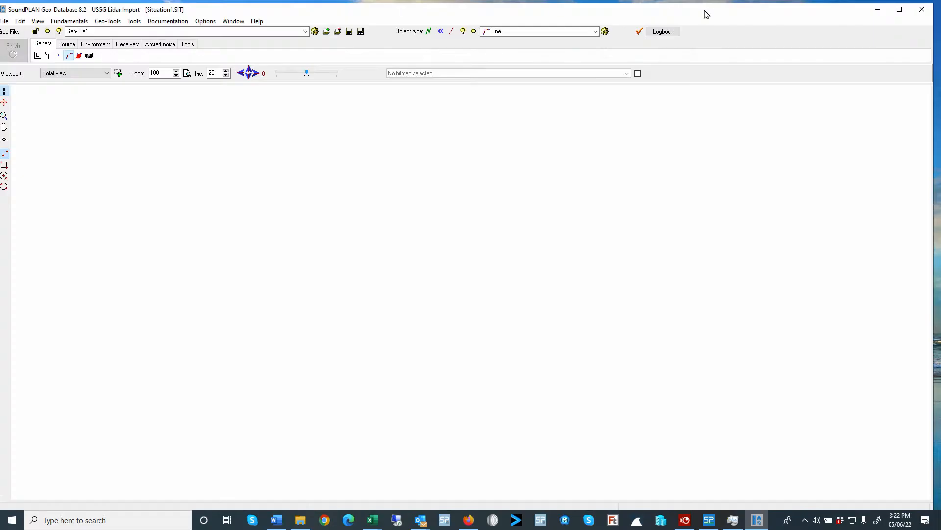
pyautogui.click(899, 9)
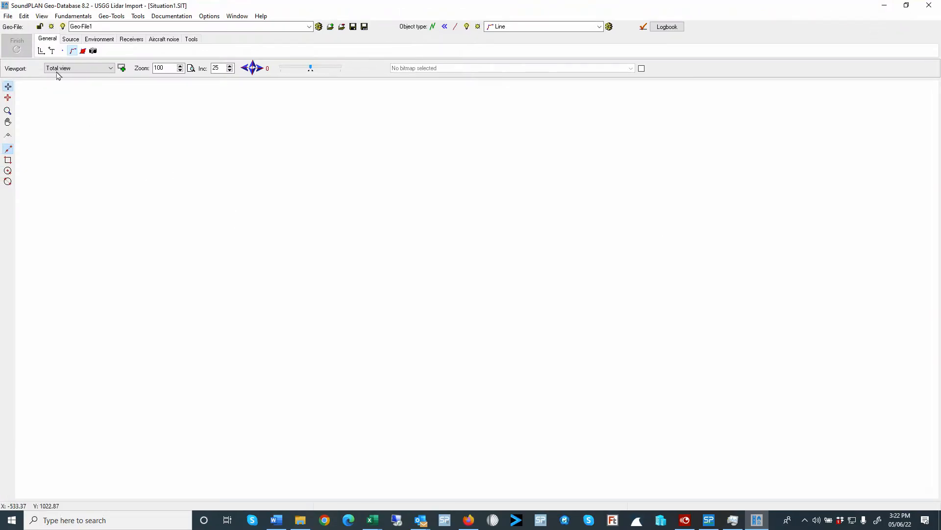
pyautogui.click(7, 18)
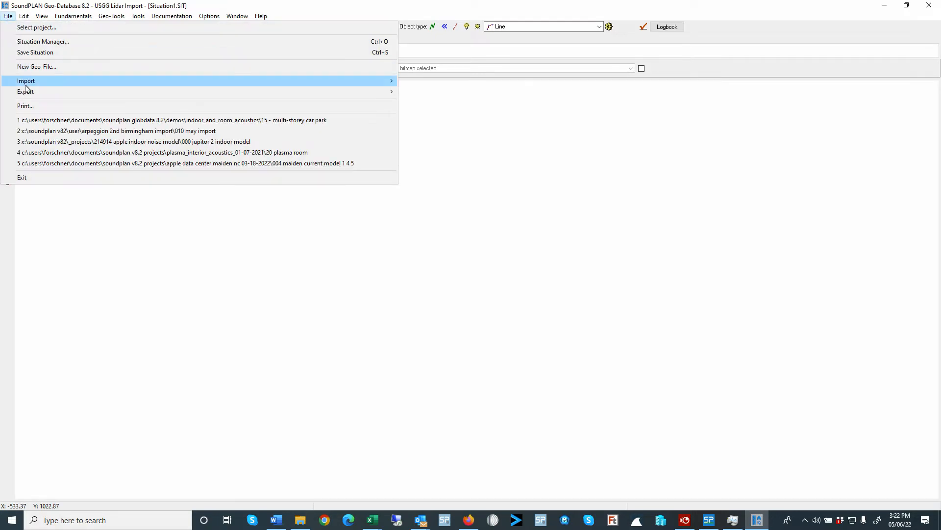
pyautogui.moveTo(27, 81)
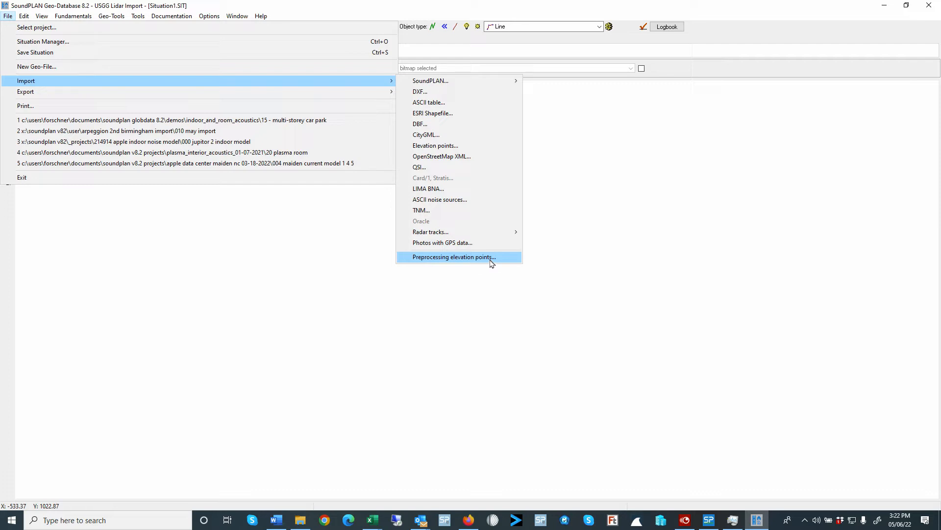
pyautogui.click(483, 257)
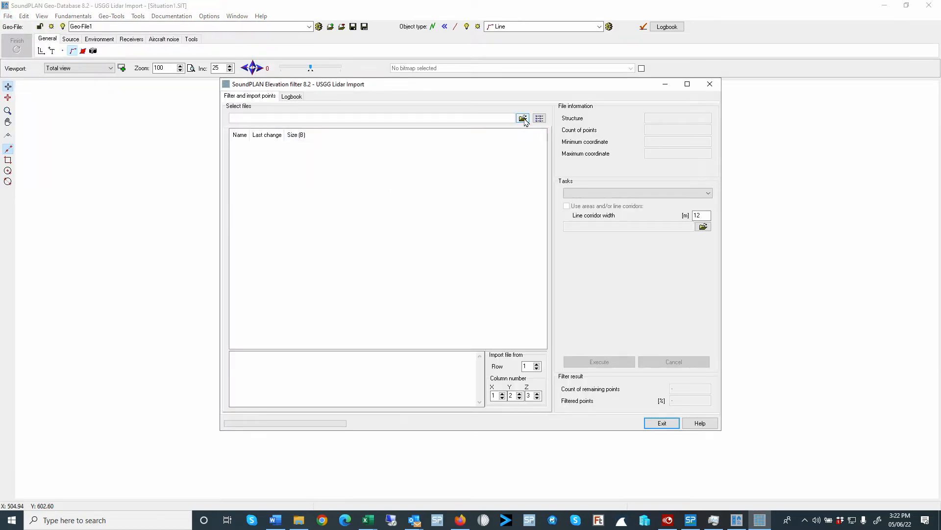
# - Load USGS_LPC_AL_JeffersonCo_2013_Jefferson_852_LAS_2015.laz into the elevation filter as laserscan data (*.las;*.laz)
pyautogui.click(523, 119)
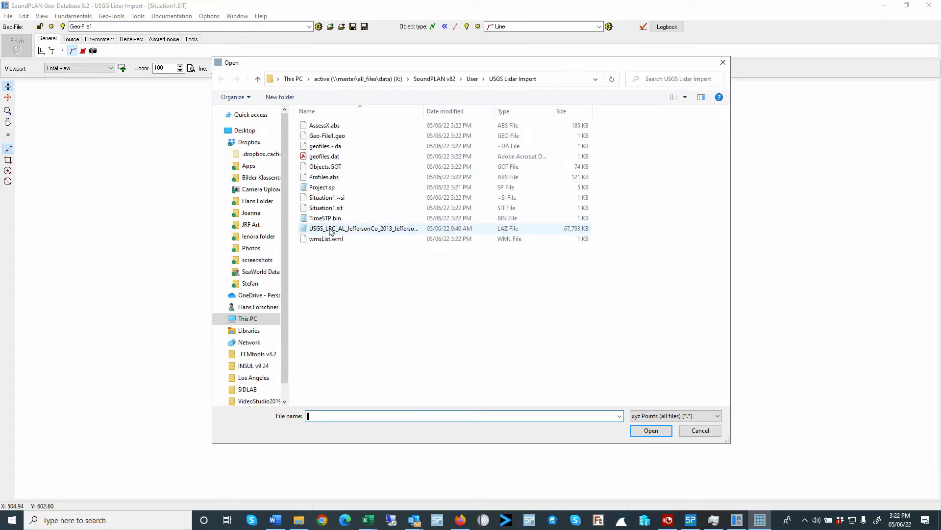
pyautogui.click(330, 229)
pyautogui.moveTo(425, 111); pyautogui.dragTo(499, 117)
pyautogui.click(661, 416)
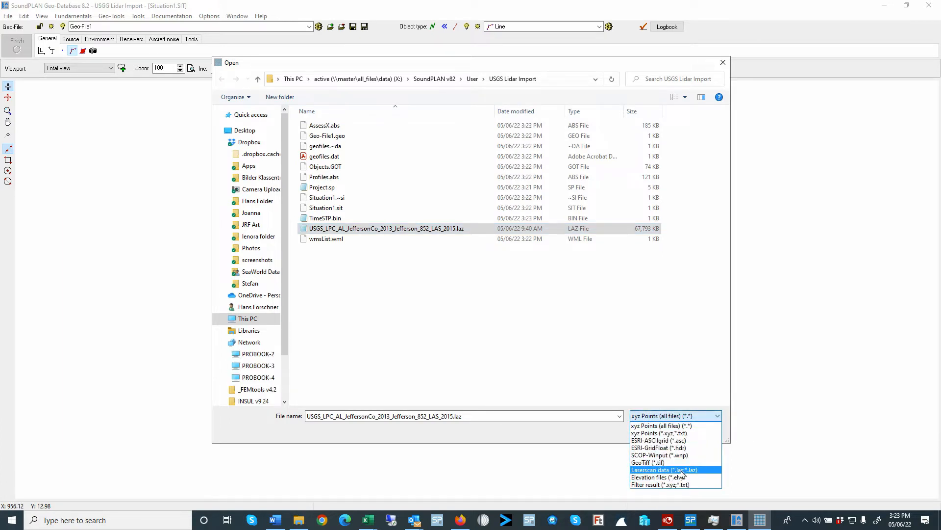
pyautogui.click(665, 469)
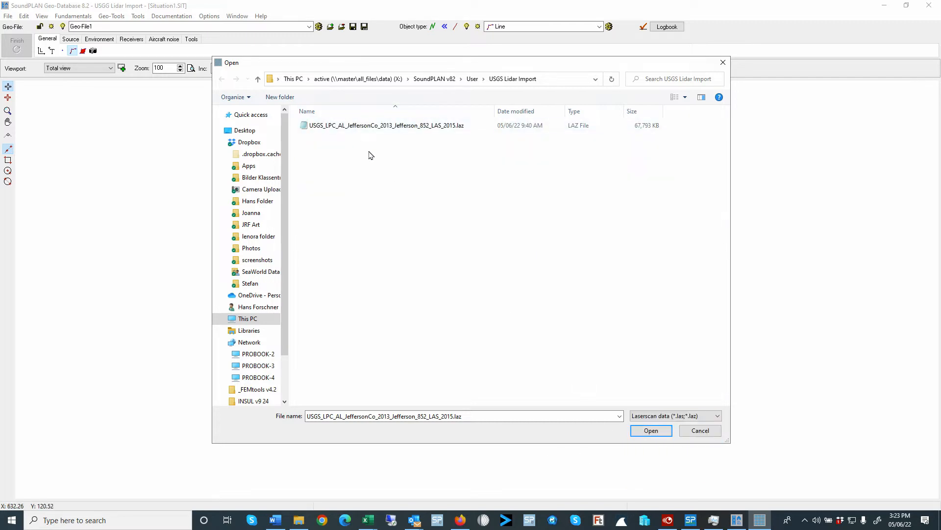
pyautogui.click(359, 127)
pyautogui.click(656, 435)
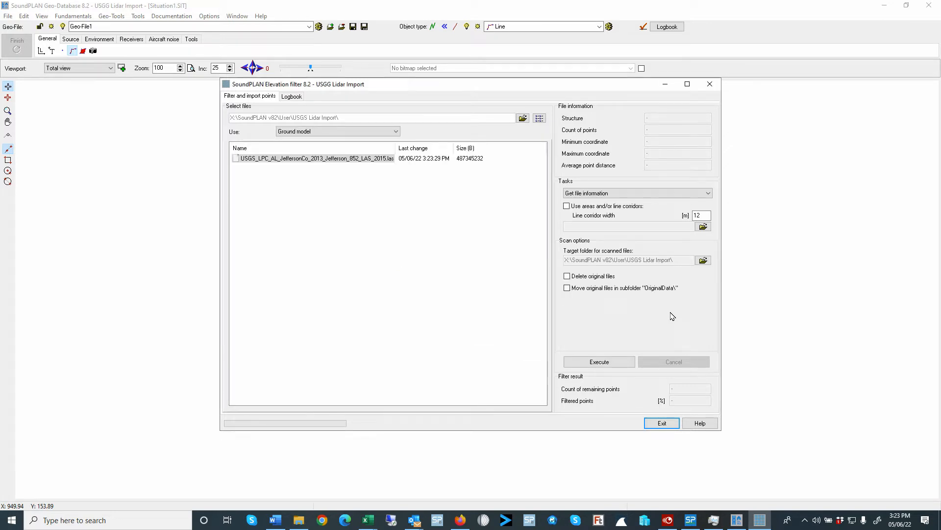
# - Run the Get file information task on the loaded laserscan file, using the ground model
pyautogui.click(599, 195)
pyautogui.click(599, 194)
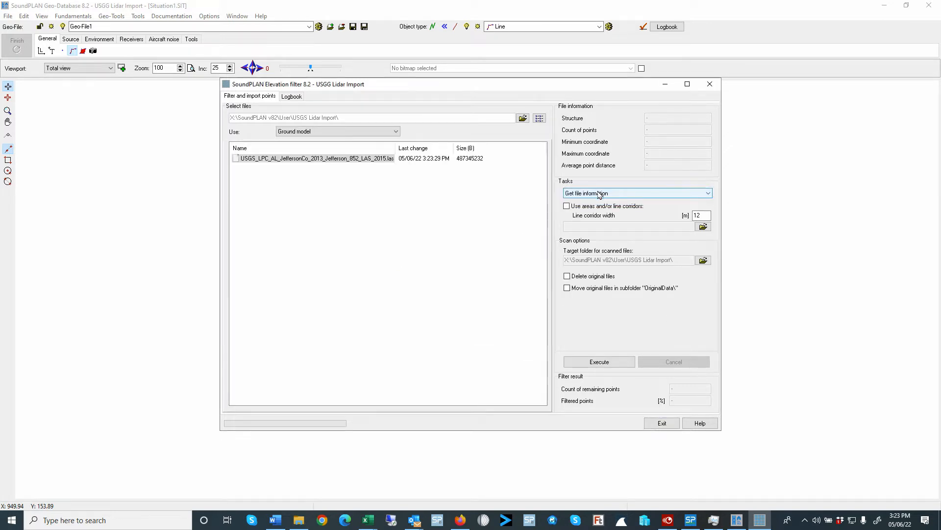
pyautogui.click(603, 368)
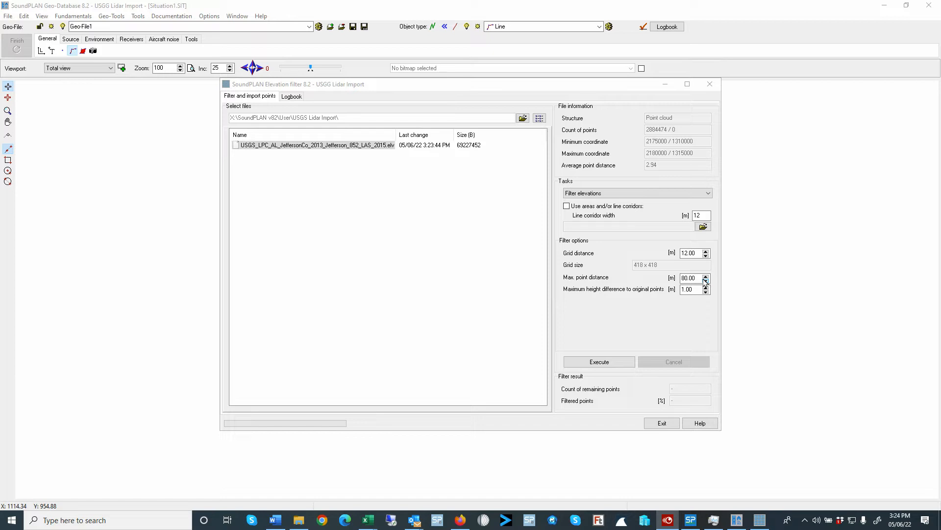
# - Filter the elevations with a maximum point distance of 200 and a maximum height difference to original points of 1.5
pyautogui.click(691, 289)
pyautogui.doubleClick(690, 278)
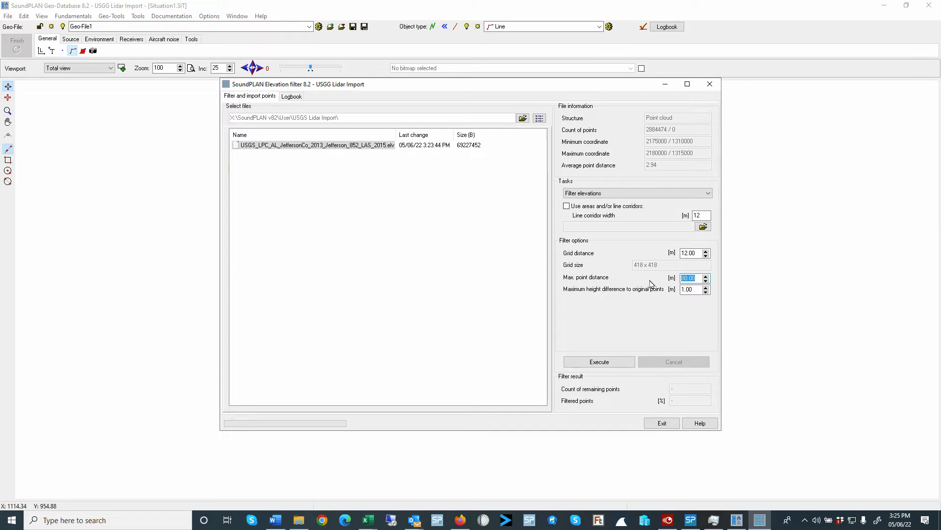
pyautogui.write('200')
pyautogui.press('Tab')
pyautogui.write('2')
pyautogui.press('BackSpace')
pyautogui.write('1.5')
pyautogui.click(601, 363)
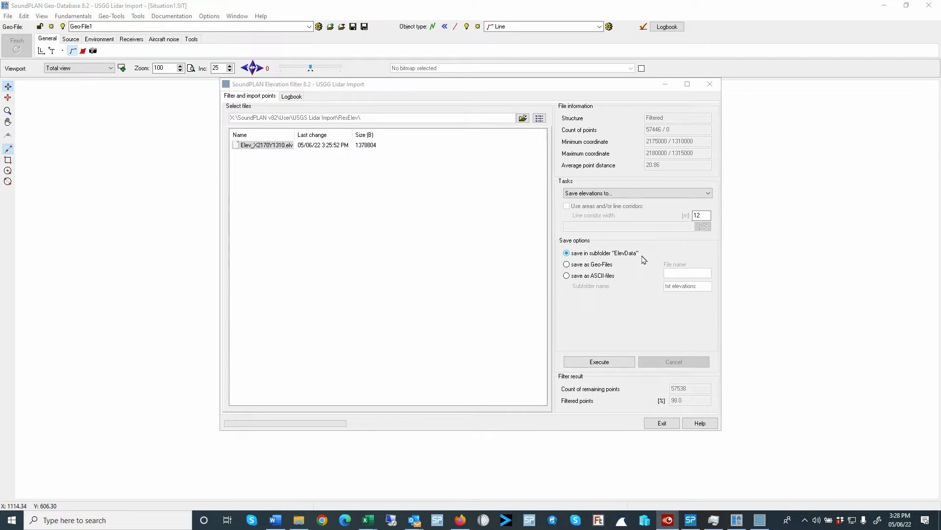
# - Save the filtered elevations as Geo-Files under the name "000 Laz Spot Reduced" and exit the elevation filter
pyautogui.click(568, 264)
pyautogui.click(677, 273)
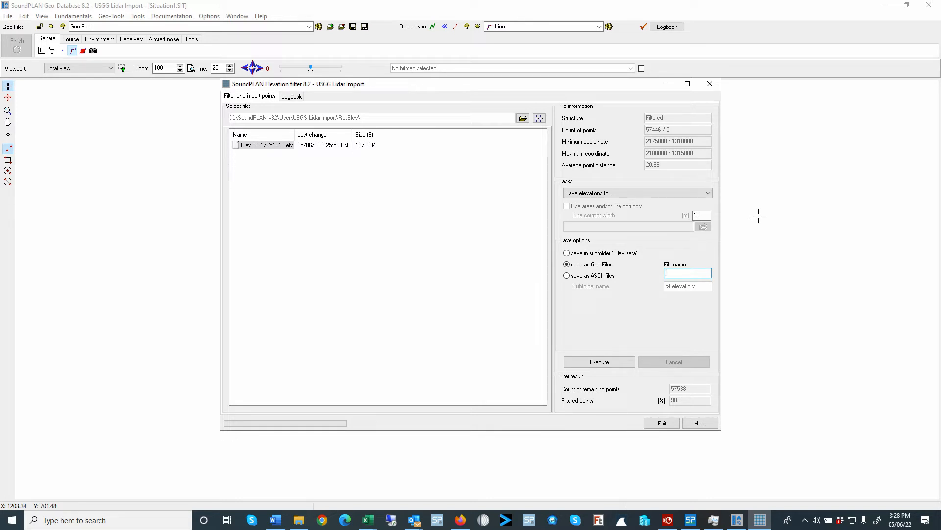
pyautogui.write('Spot')
pyautogui.press('BackSpace')
pyautogui.press('BackSpace')
pyautogui.press('BackSpace')
pyautogui.press('BackSpace')
pyautogui.write('Laz')
pyautogui.press('BackSpace')
pyautogui.press('BackSpace')
pyautogui.write('0')
pyautogui.write(' Laz Spot')
pyautogui.write(' Reduce')
pyautogui.write('d')
pyautogui.click(599, 362)
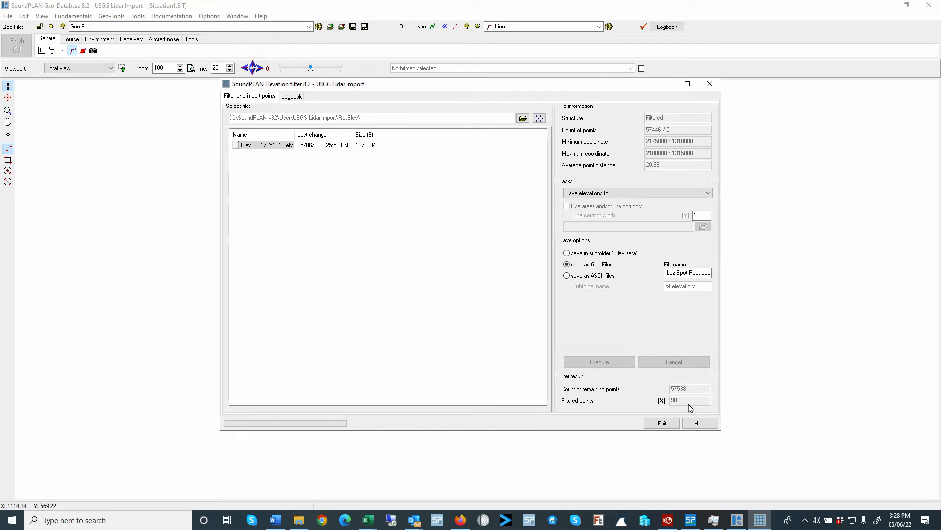
pyautogui.click(666, 424)
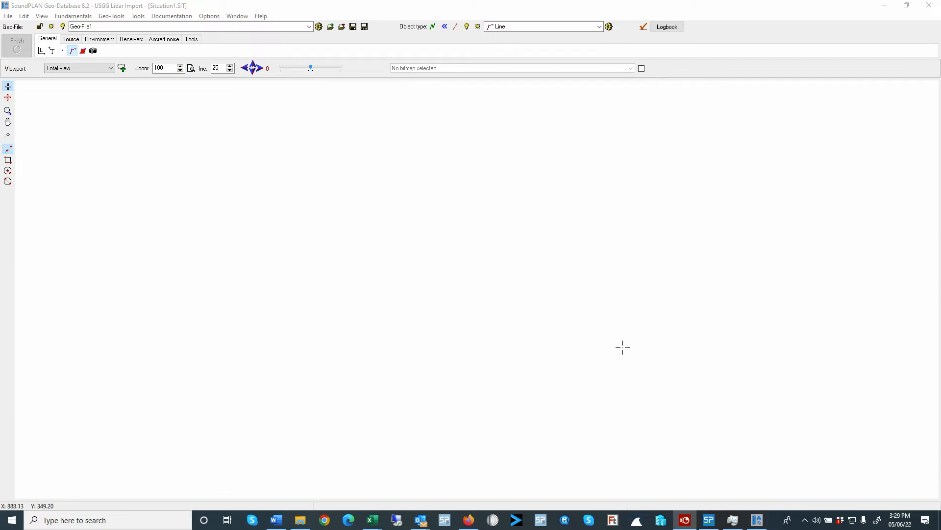
# - Load the Geo-File 000 Laz Spot Reduced_X2170Y1310 into the situation and fit all points in the view
pyautogui.click(333, 27)
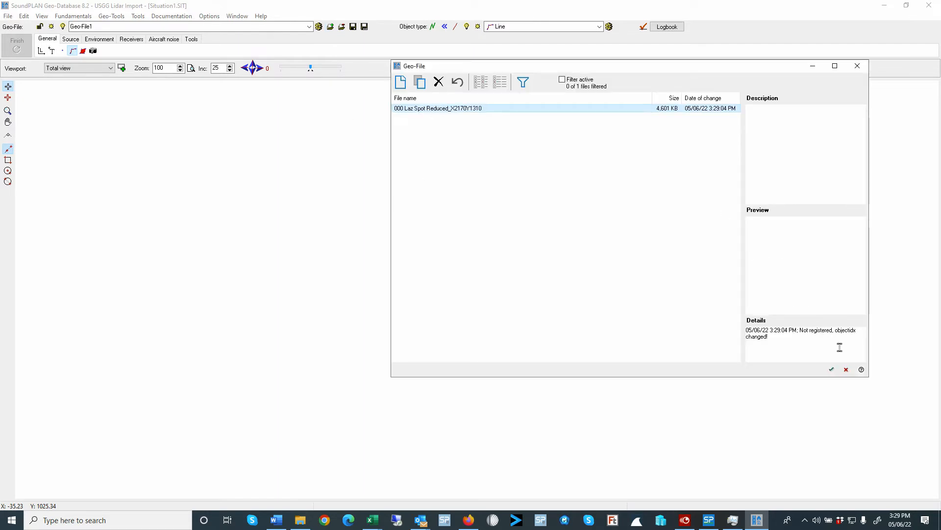
pyautogui.click(847, 369)
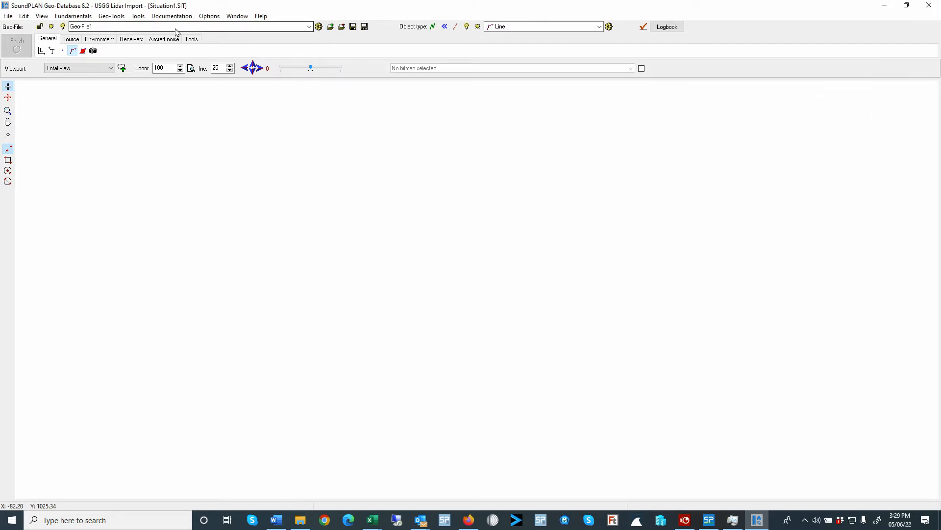
pyautogui.click(335, 29)
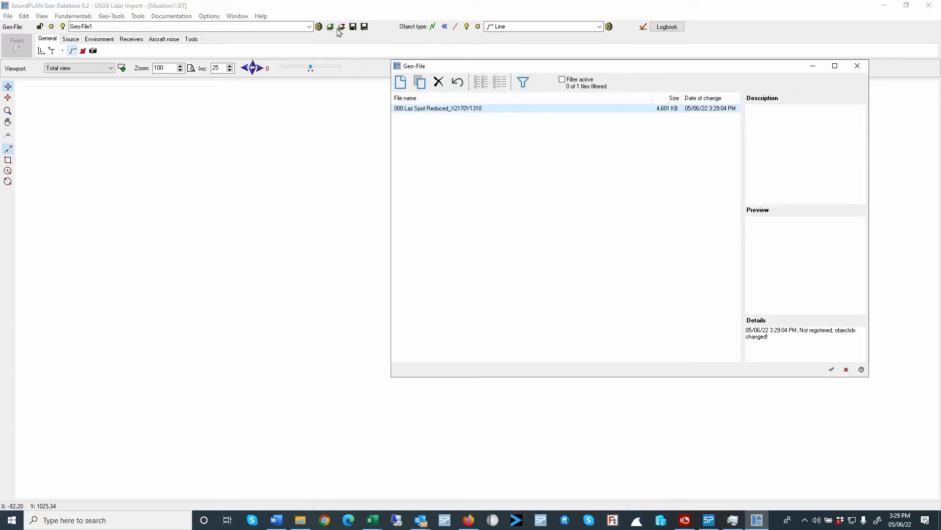
pyautogui.doubleClick(421, 108)
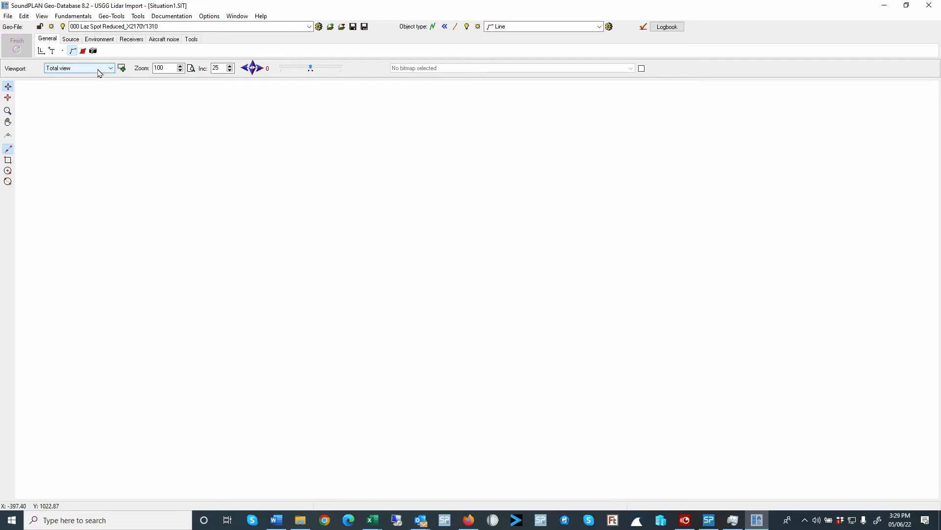
pyautogui.click(192, 69)
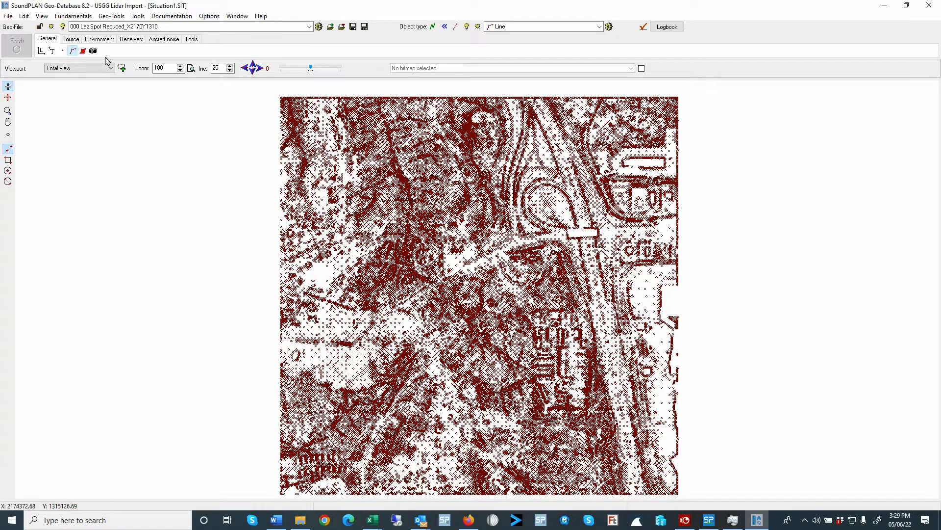
# - Measure across the rectangular bridge gap near the highway loop with the measuring tape, and delete the measuring line
pyautogui.click(191, 39)
pyautogui.click(41, 50)
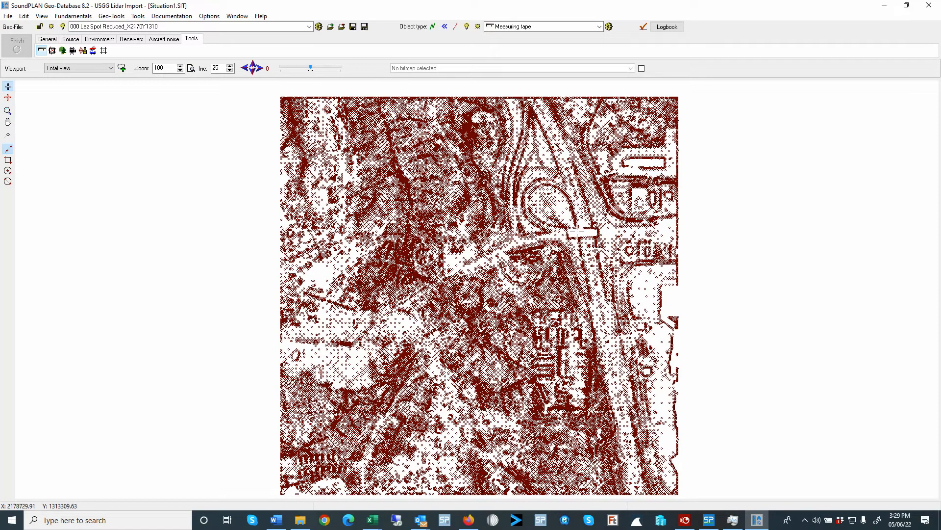
pyautogui.click(578, 232)
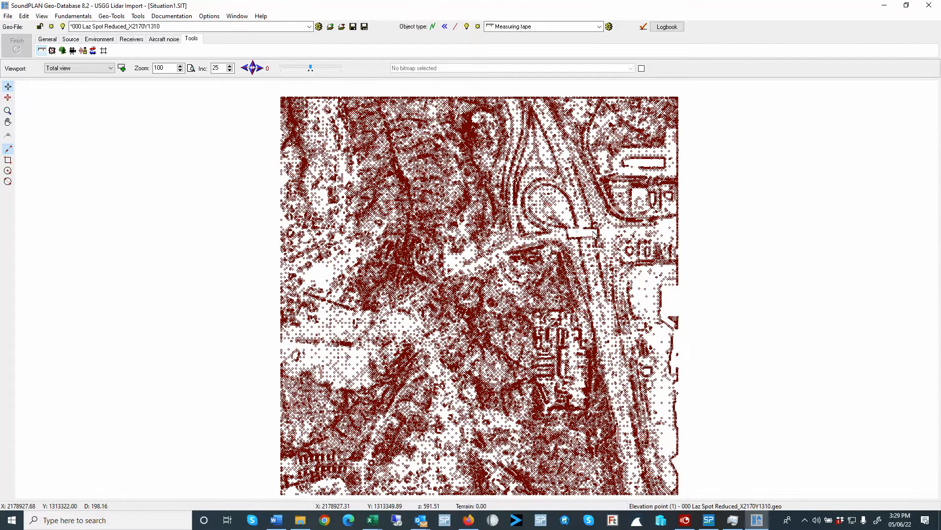
pyautogui.scroll(5, 593, 231)
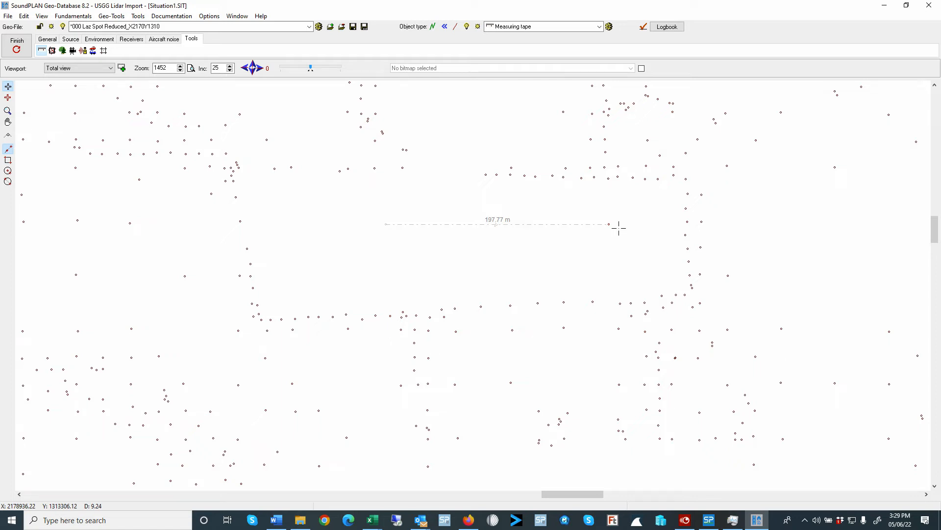
pyautogui.moveTo(367, 207); pyautogui.dragTo(406, 244)
pyautogui.press('Delete')
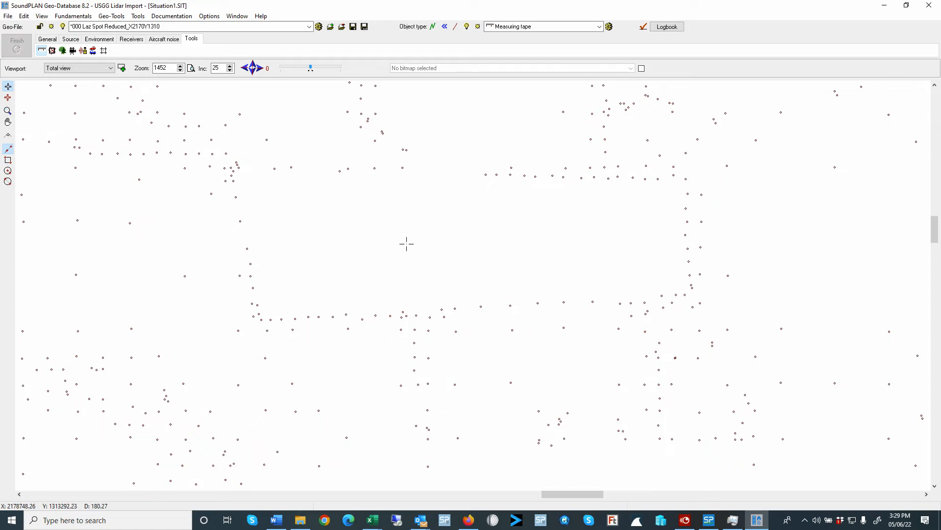
pyautogui.click(191, 68)
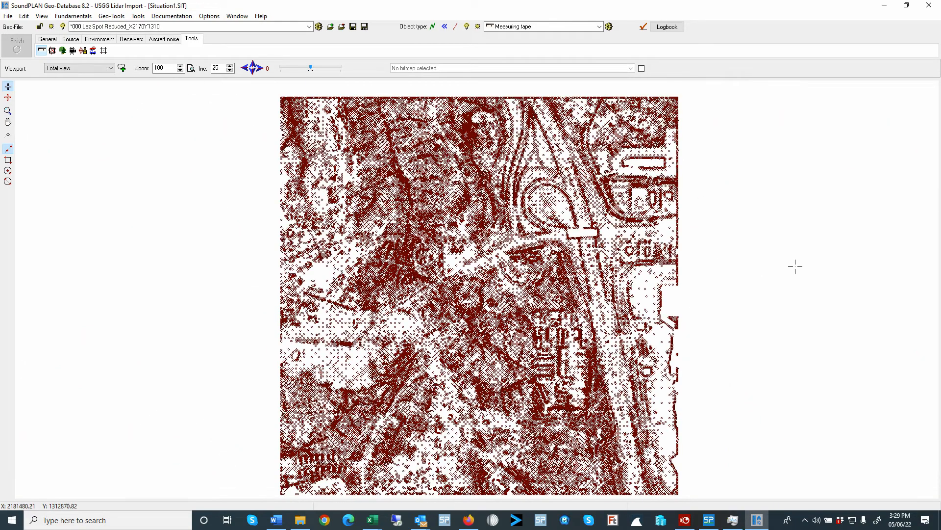
# - Select all elevation points and apply the coordinate operation *.3048 to their x values
pyautogui.hotkey('ctrl', 'a')
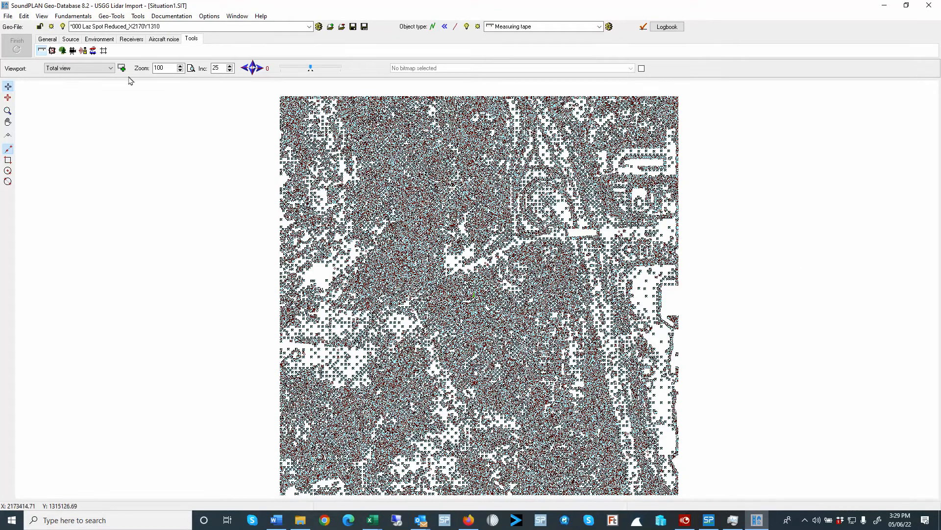
pyautogui.click(24, 16)
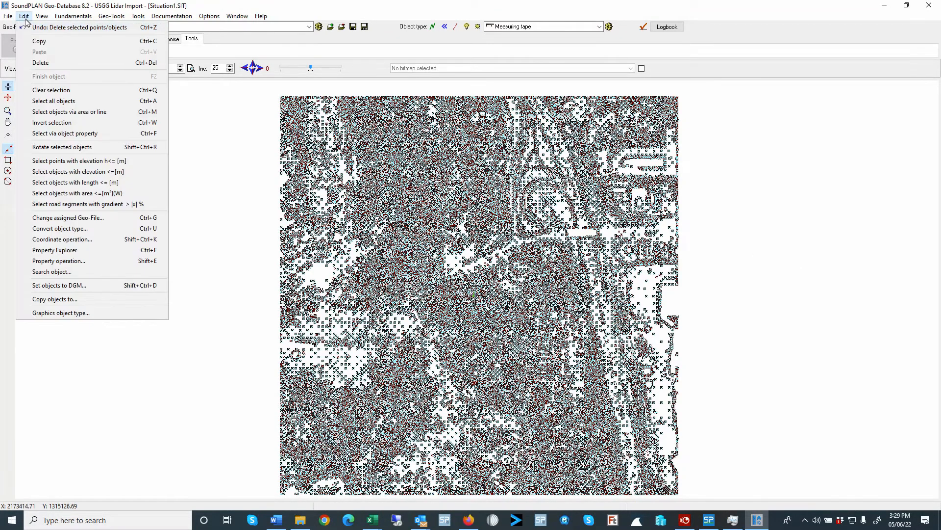
pyautogui.click(85, 243)
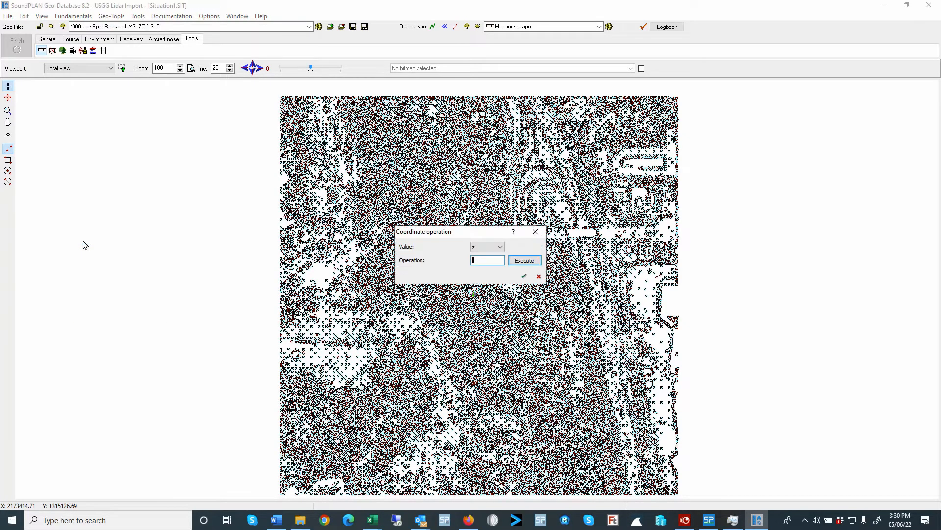
pyautogui.click(488, 247)
pyautogui.click(488, 256)
pyautogui.click(489, 260)
pyautogui.write('*.3048')
pyautogui.click(522, 260)
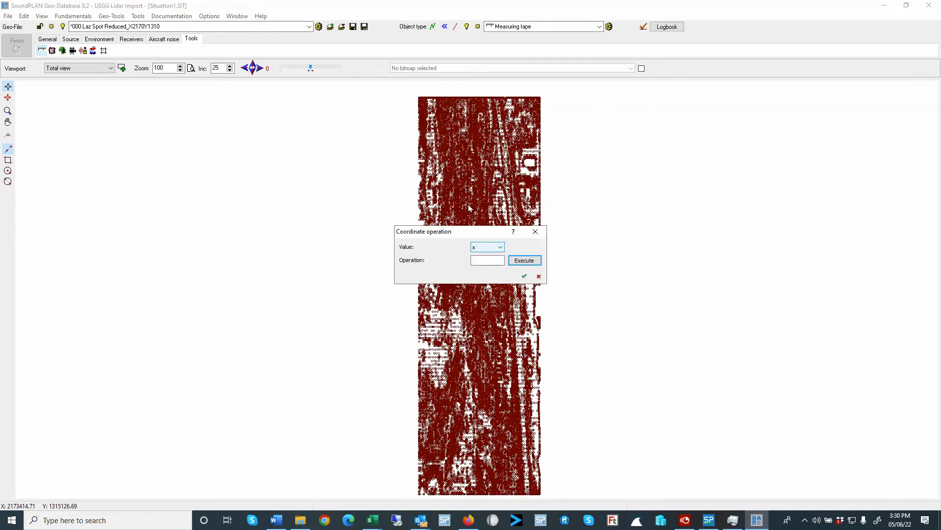
# - Apply the coordinate operation *.3048 to the y values of the selected points
pyautogui.click(496, 247)
pyautogui.click(487, 261)
pyautogui.click(487, 262)
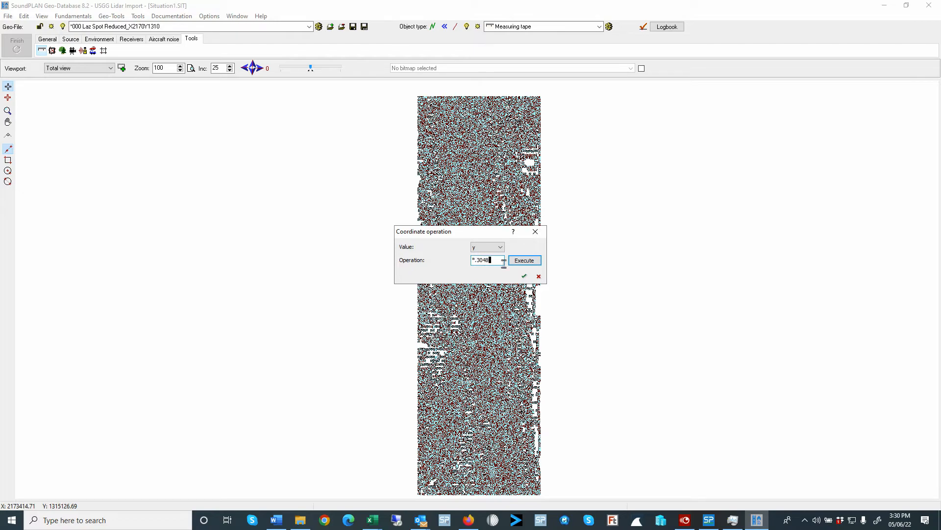
pyautogui.click(524, 261)
# - Apply the same coordinate operation to the z values of the selected points and close the dialog with confirmation
pyautogui.click(499, 247)
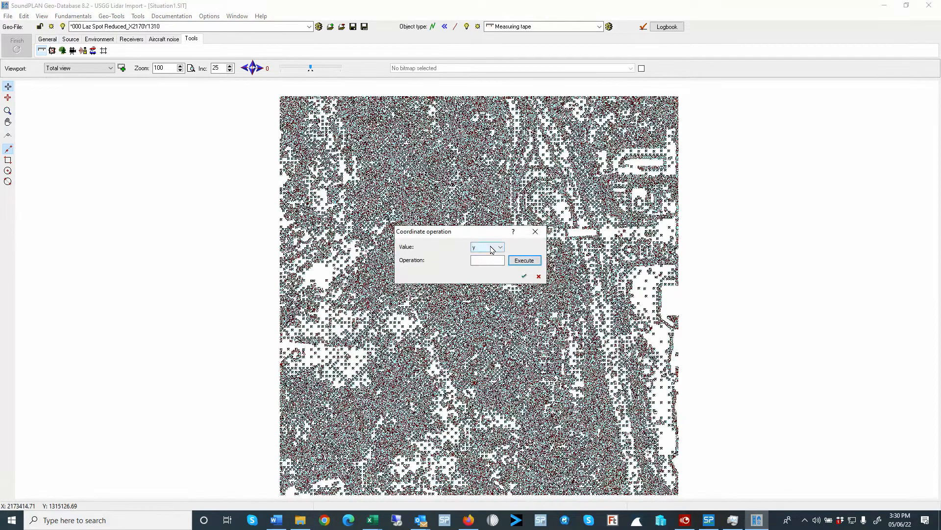
pyautogui.click(491, 268)
pyautogui.click(524, 260)
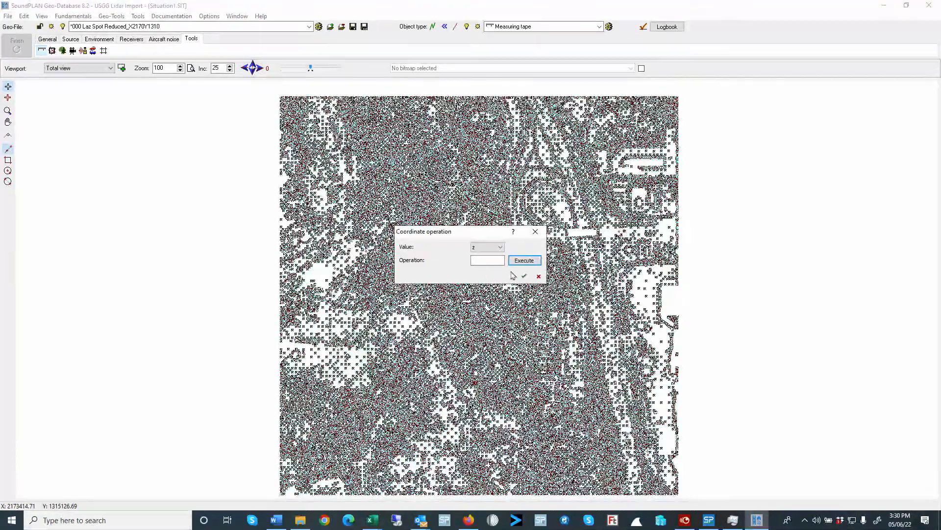
pyautogui.click(525, 277)
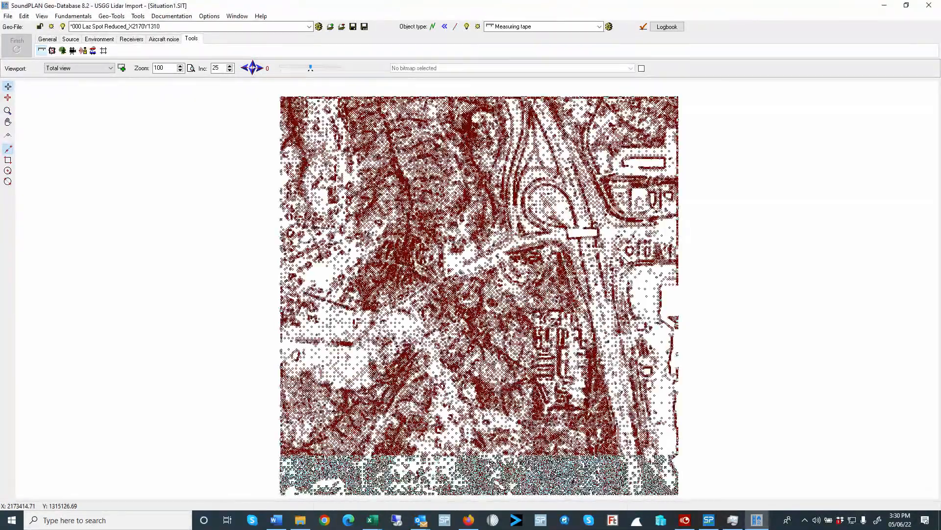
# - Check the rescaled bridge gap by measuring inside it with the measuring tape, without keeping the line
pyautogui.click(7, 111)
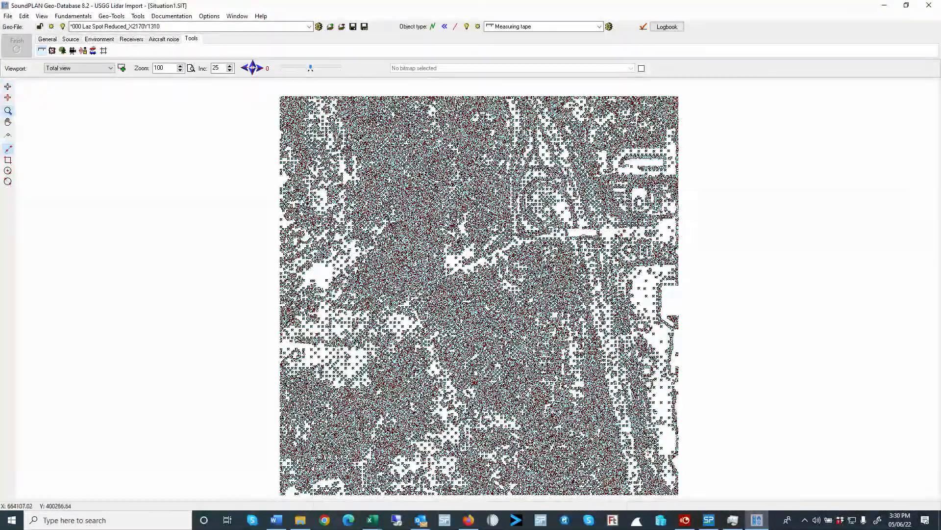
pyautogui.moveTo(552, 209); pyautogui.dragTo(609, 255)
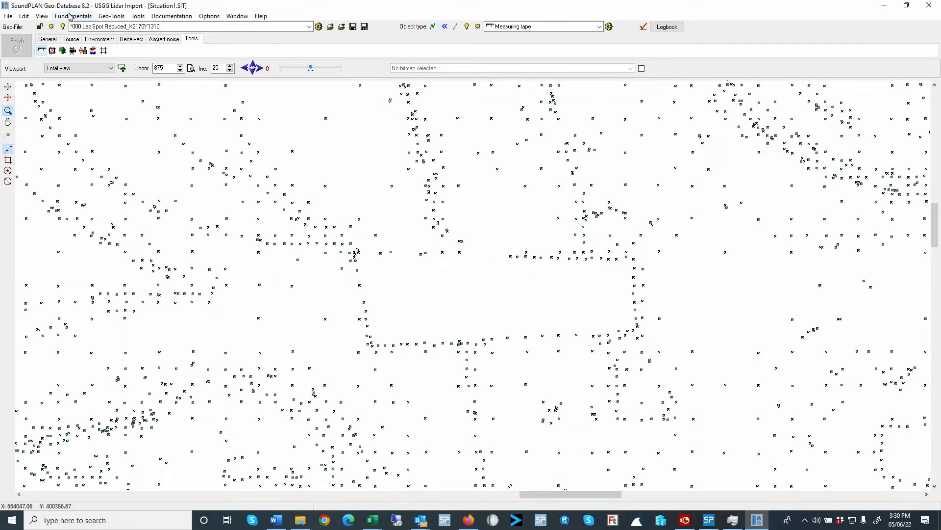
pyautogui.click(41, 50)
pyautogui.moveTo(462, 297); pyautogui.dragTo(589, 295)
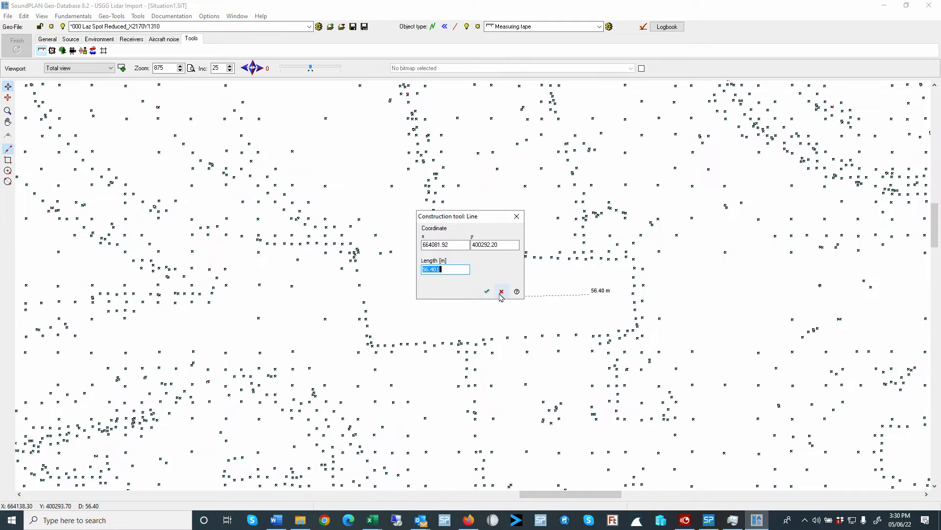
pyautogui.click(517, 217)
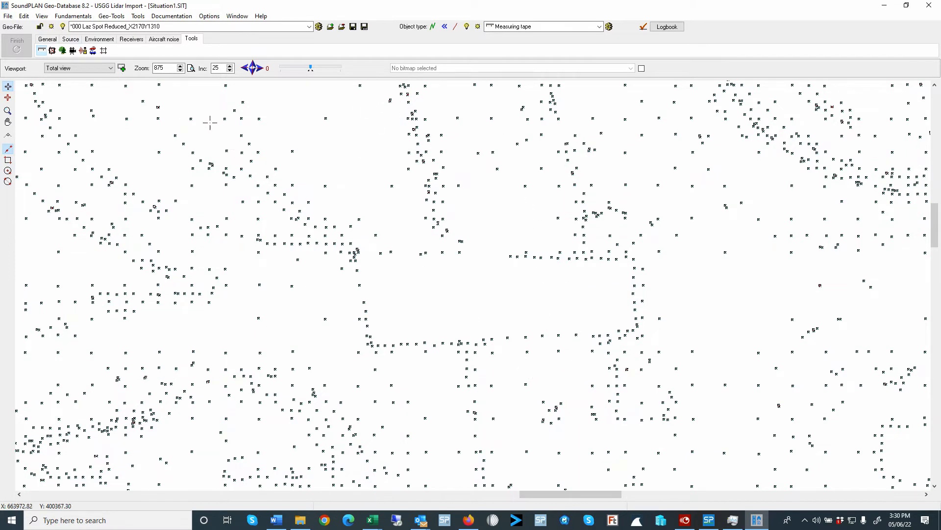
# - Save the situation under the name 000 Base Model with Lidar Data
pyautogui.click(10, 16)
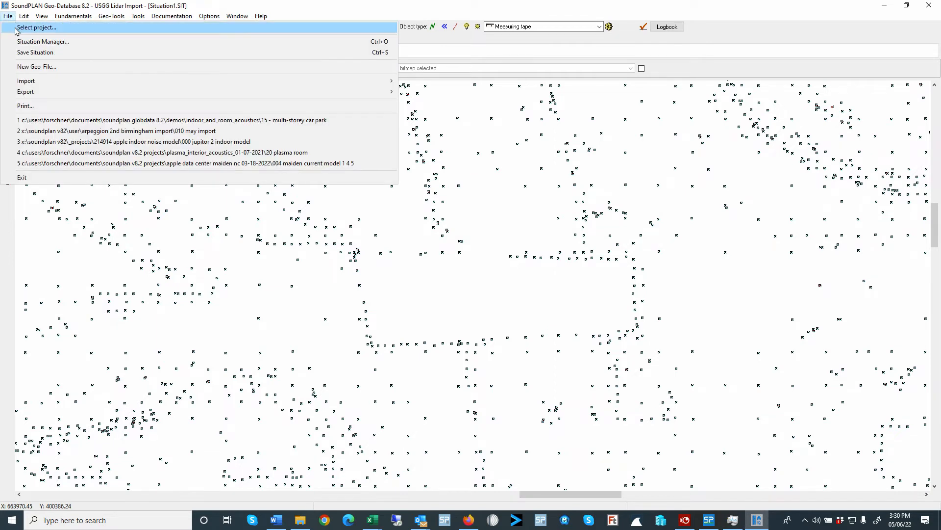
pyautogui.click(25, 53)
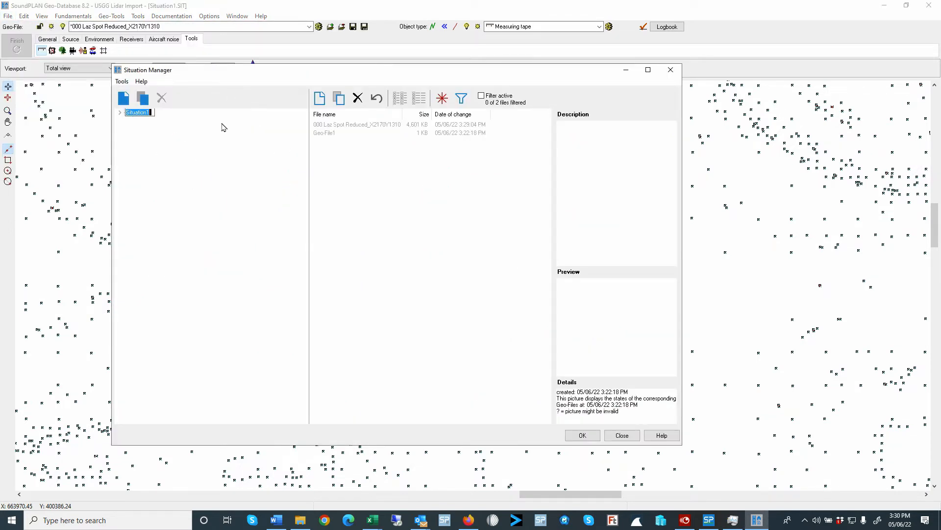
pyautogui.write('000 BAs')
pyautogui.press('BackSpace')
pyautogui.press('BackSpace')
pyautogui.write('ase Model with Lid')
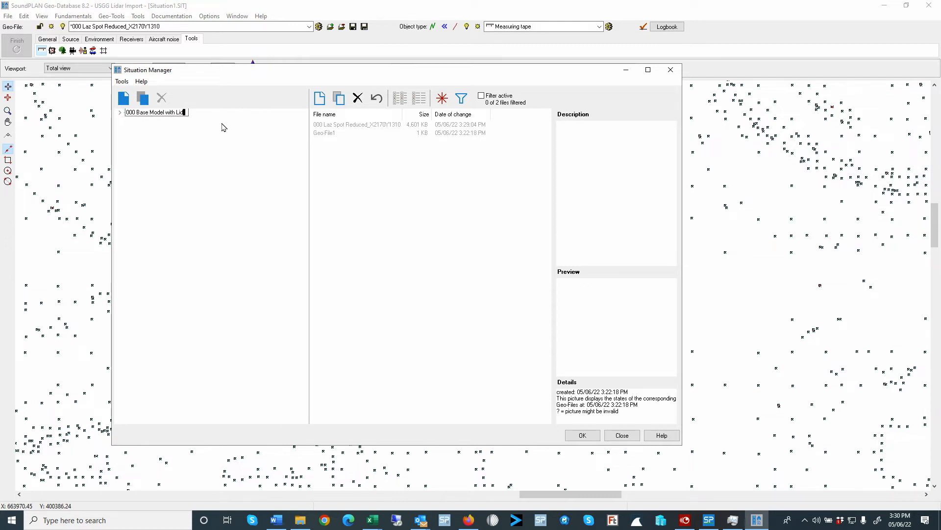
pyautogui.write('ar Data')
pyautogui.press('Return')
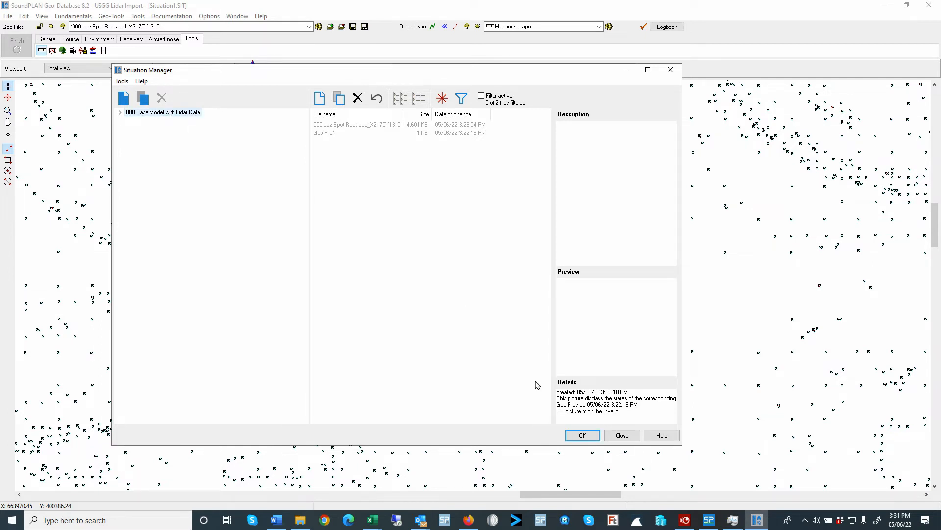
pyautogui.click(581, 435)
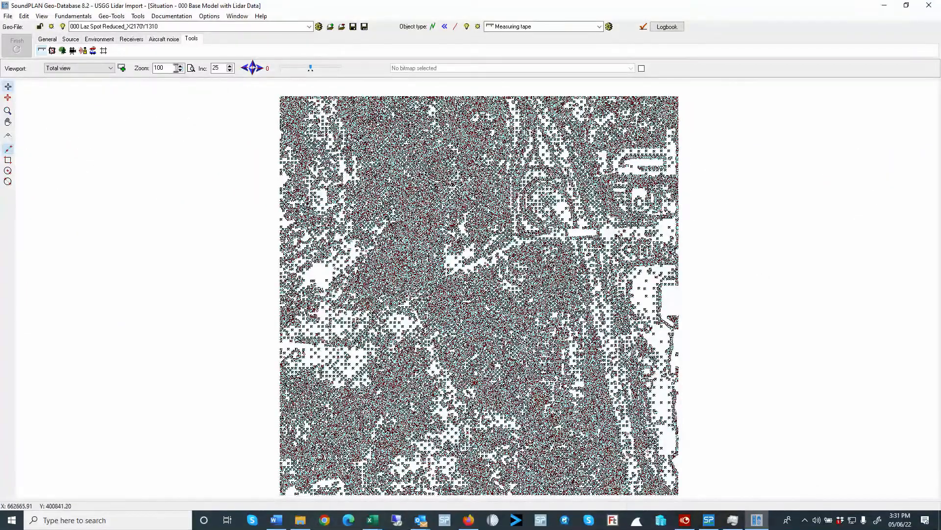
# - Connect to Google Maps satellite imagery and save the map viewport around the highway bridge interchange as 000 Aerial
pyautogui.click(73, 16)
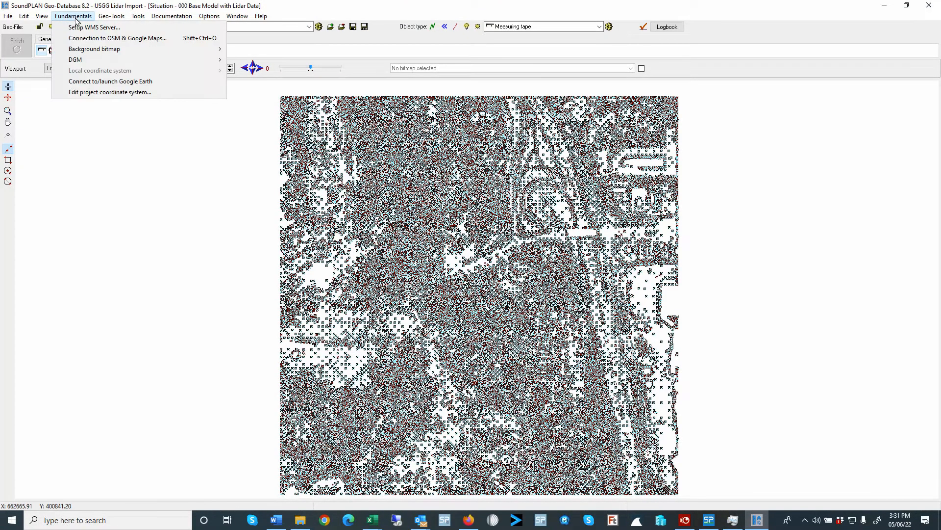
pyautogui.click(96, 40)
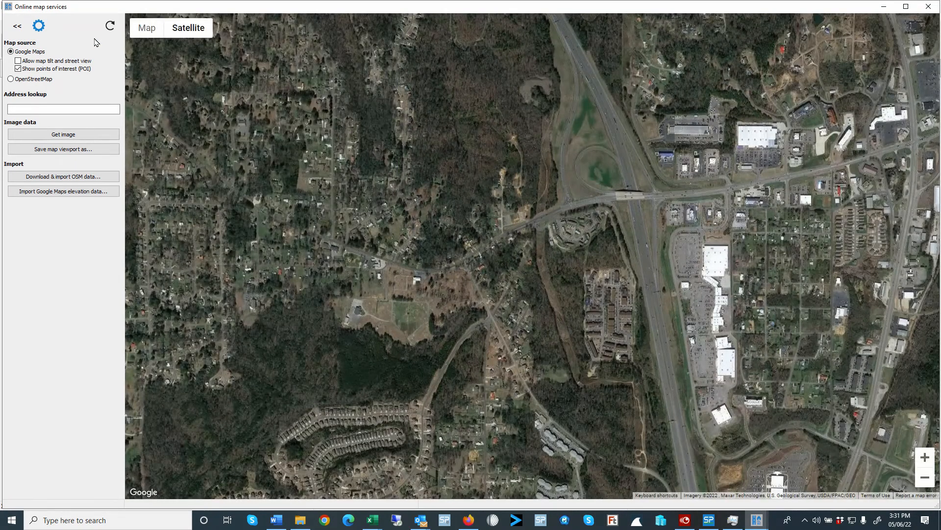
pyautogui.scroll(3, 630, 213)
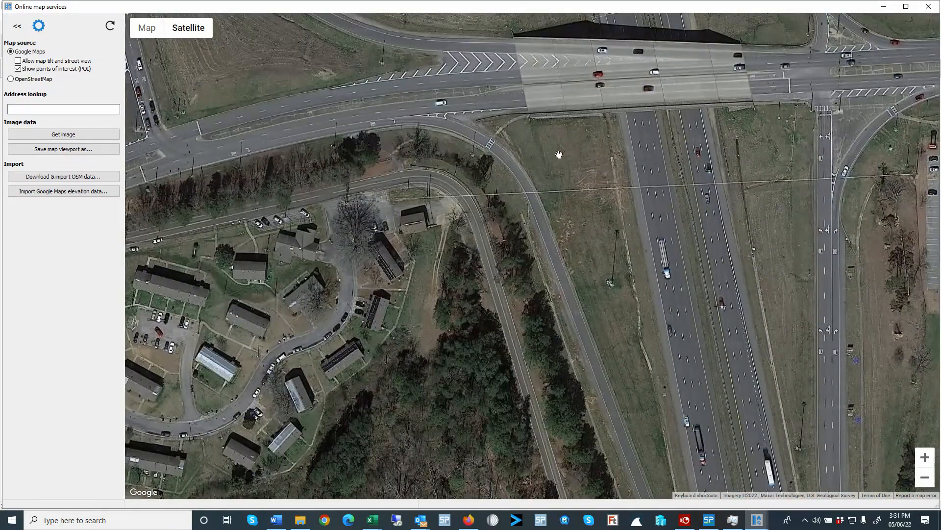
pyautogui.scroll(-3, 559, 154)
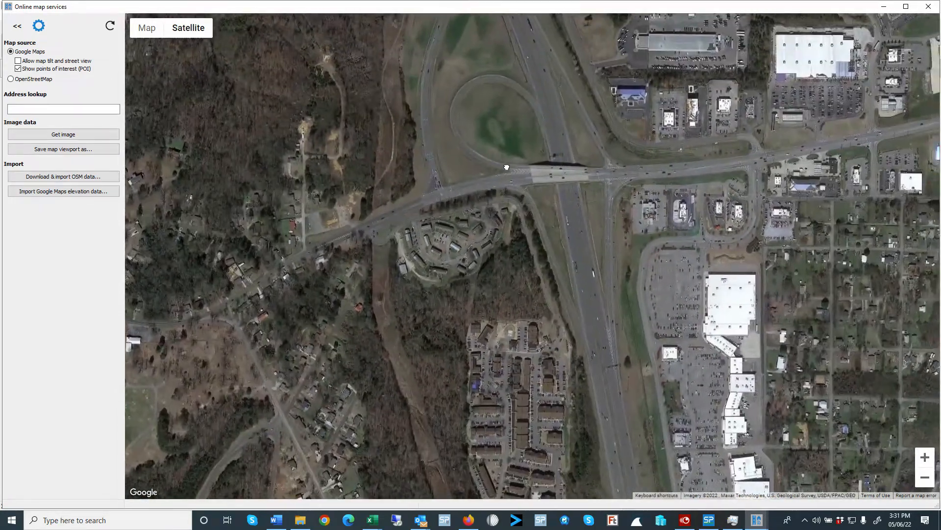
pyautogui.moveTo(507, 167); pyautogui.dragTo(466, 172)
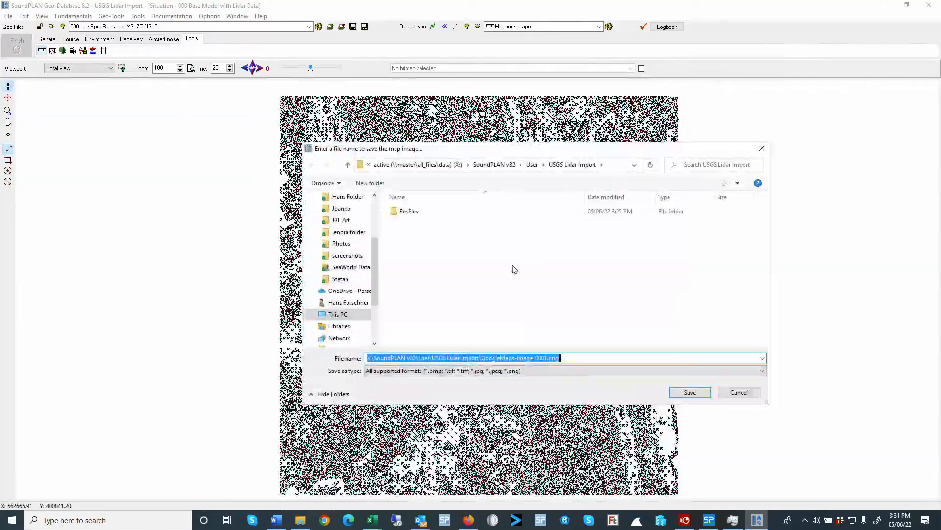
pyautogui.write('000 ')
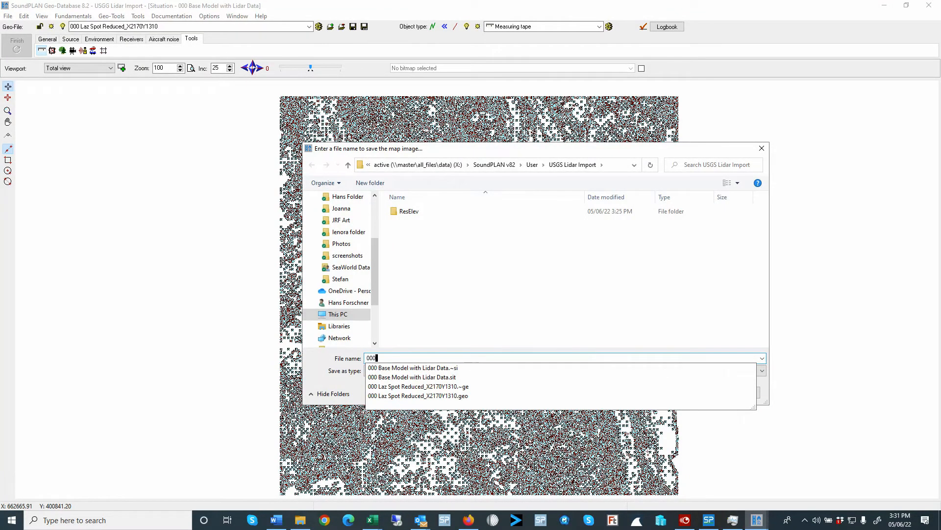
pyautogui.write('Aer')
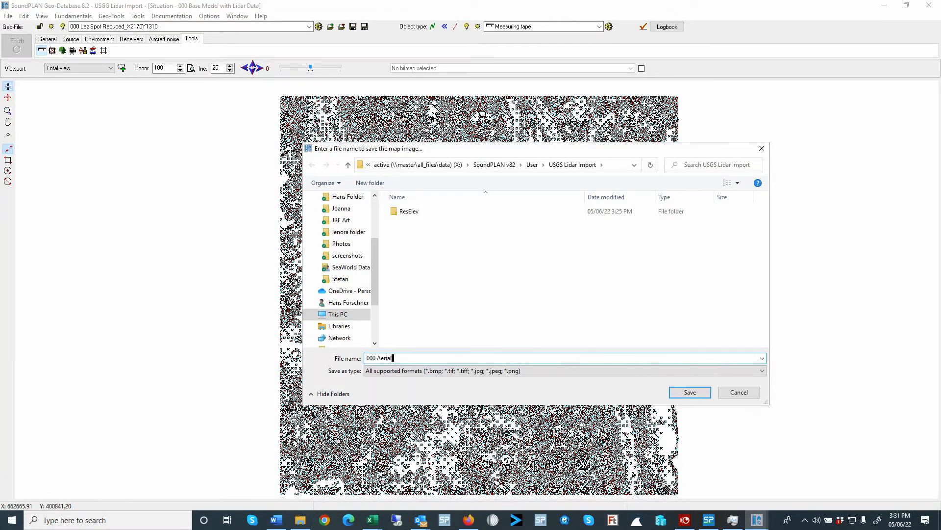
pyautogui.write('ial')
pyautogui.press('Return')
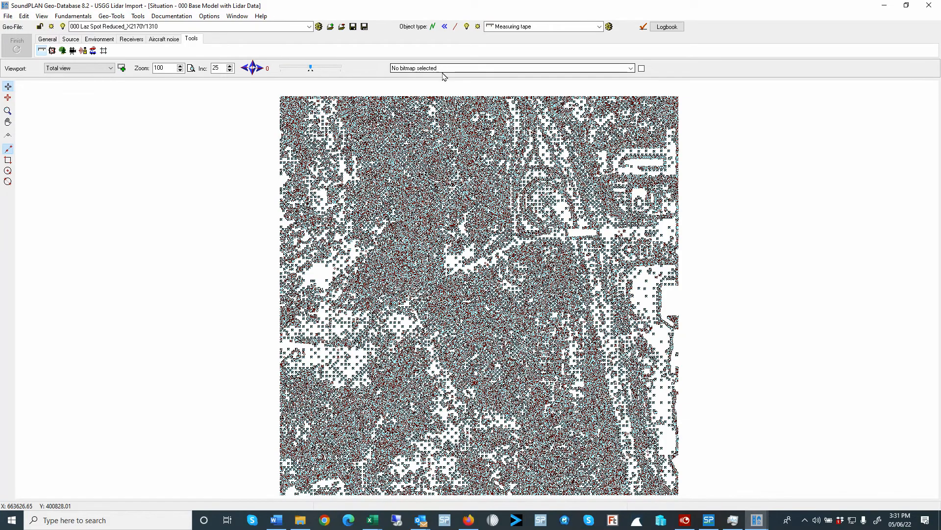
# - Display the 000 Aerial bitmap behind the elevation points and check how it aligns with the lidar tile
pyautogui.click(445, 69)
pyautogui.click(443, 83)
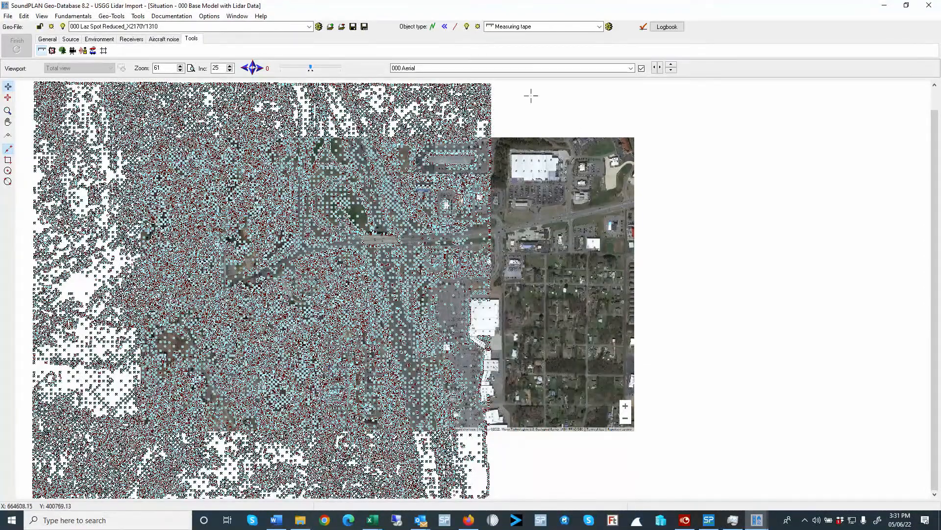
pyautogui.scroll(-2, 529, 242)
pyautogui.scroll(1, 128, 129)
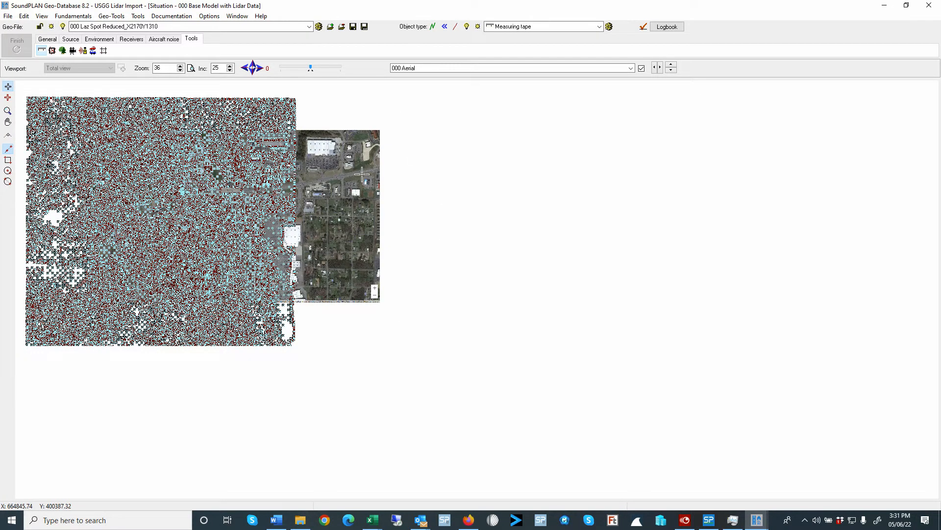
pyautogui.click(434, 68)
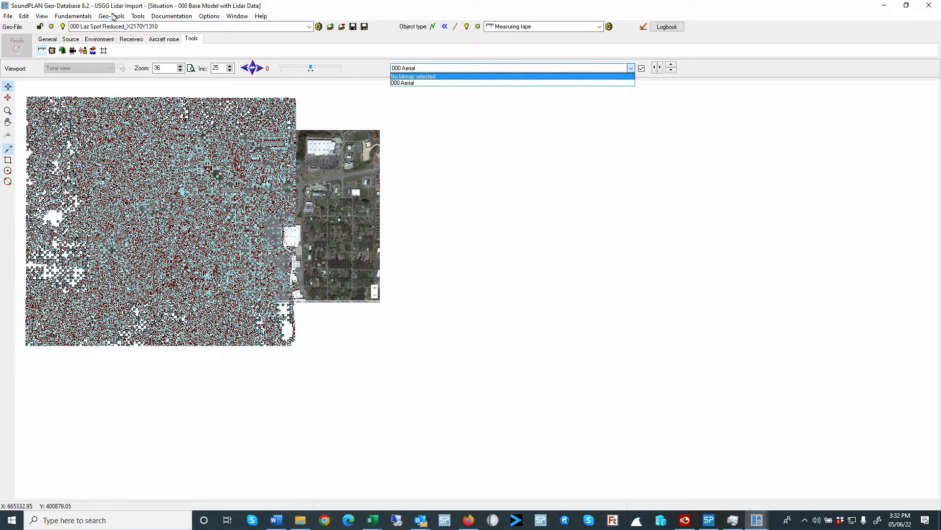
# - Download and import OpenStreetMap buildings and roads for the area around the interchange from the online map services
pyautogui.click(757, 519)
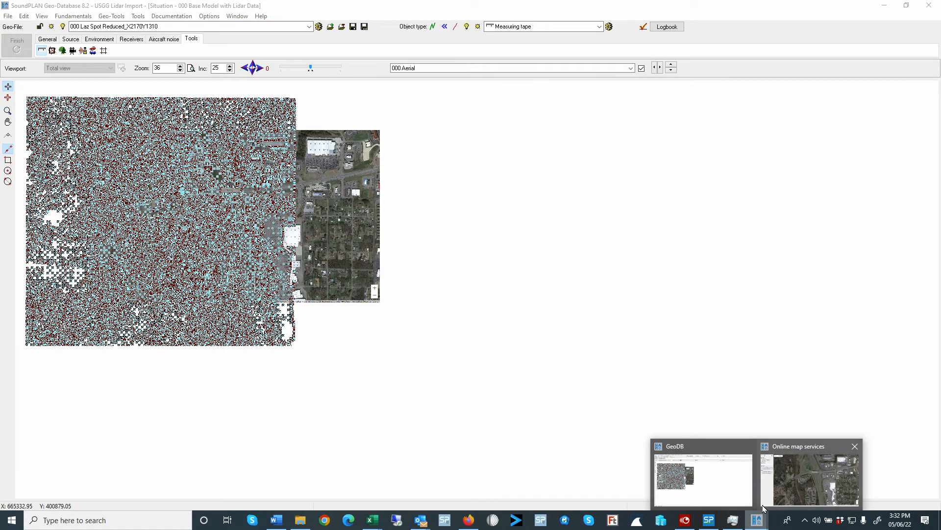
pyautogui.click(765, 507)
pyautogui.moveTo(474, 238); pyautogui.dragTo(589, 221)
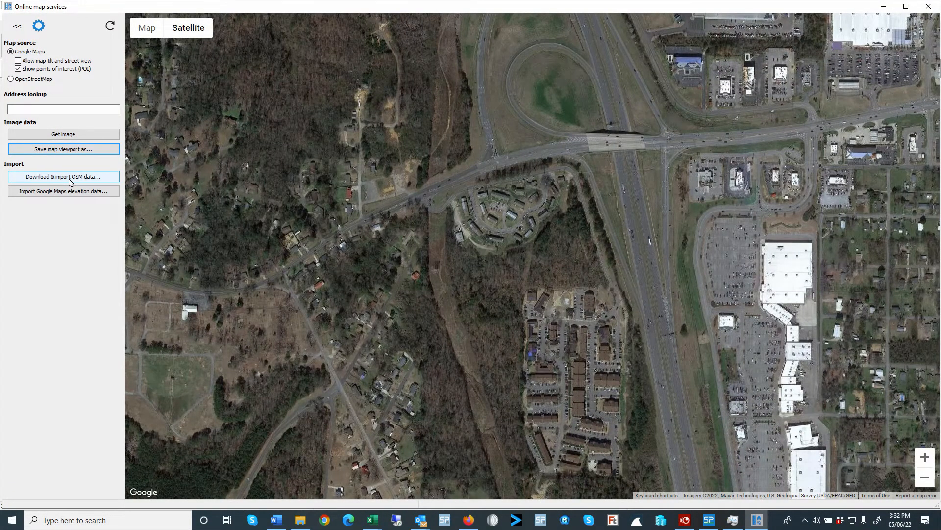
pyautogui.click(70, 178)
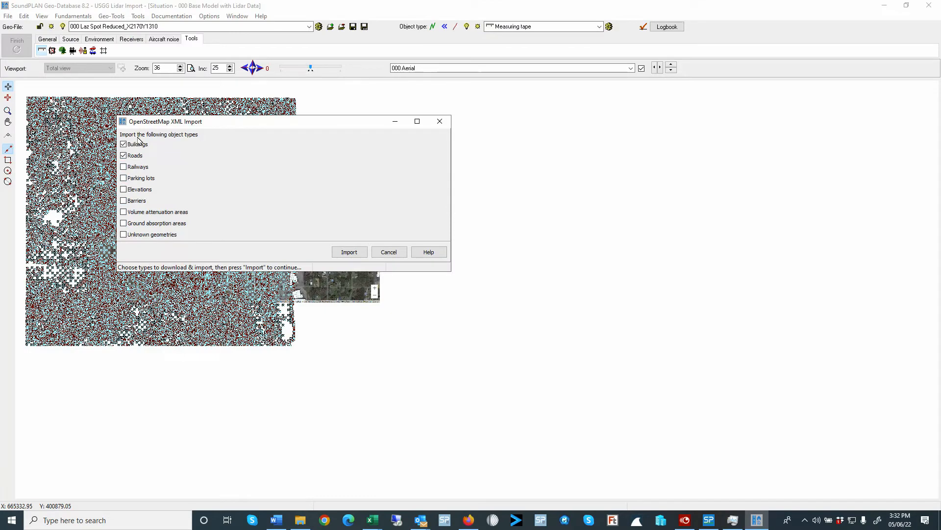
pyautogui.click(356, 252)
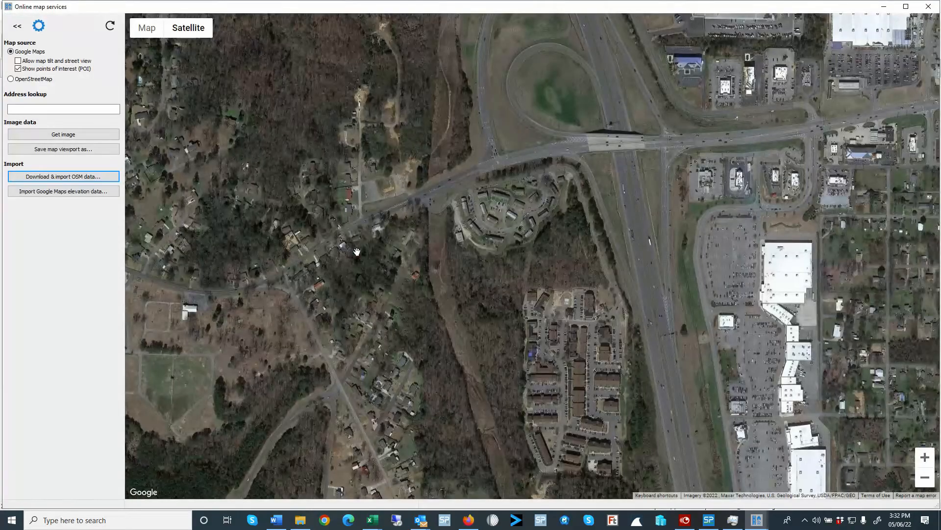
pyautogui.click(884, 6)
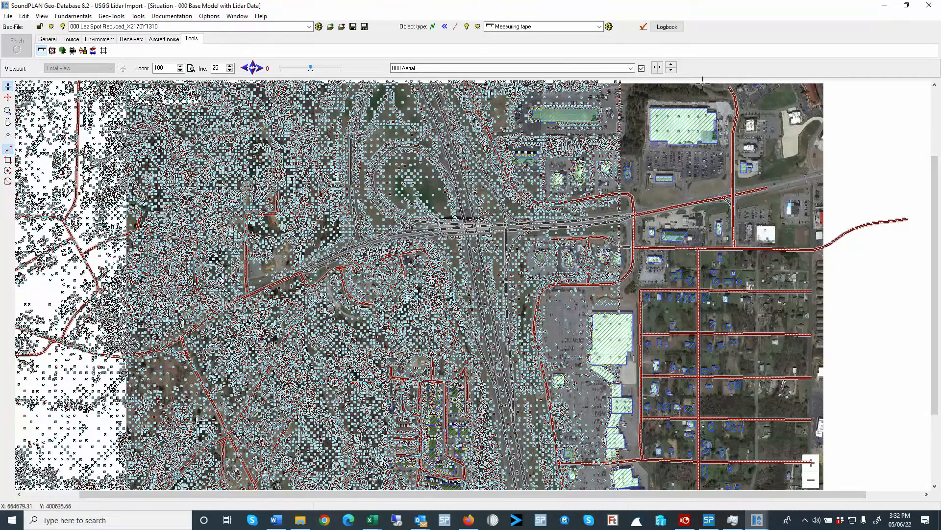
# - Remove the aerial bitmap from the display and save the situation
pyautogui.click(424, 69)
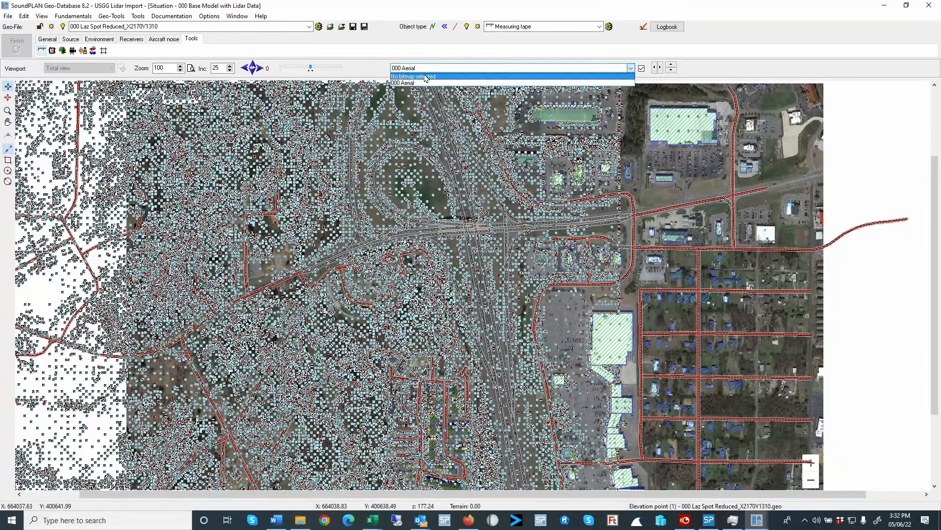
pyautogui.click(417, 76)
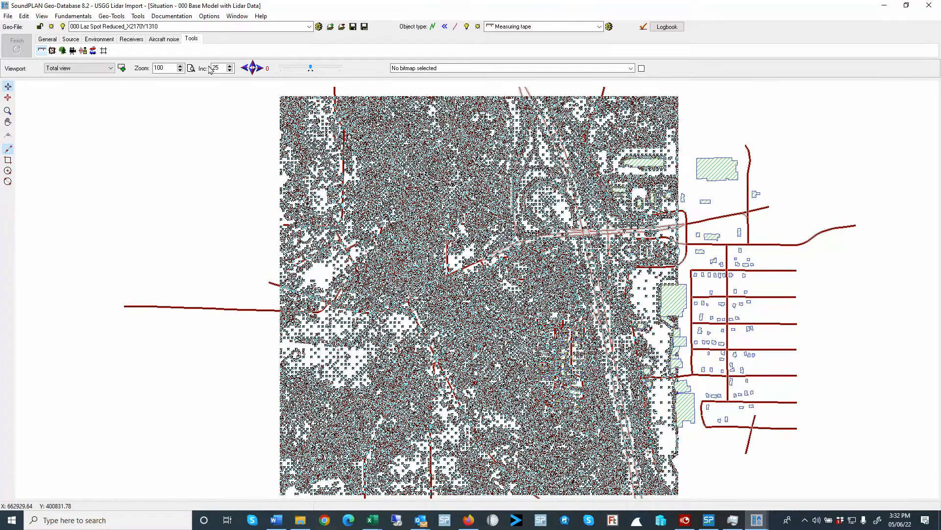
pyautogui.click(8, 17)
pyautogui.click(31, 52)
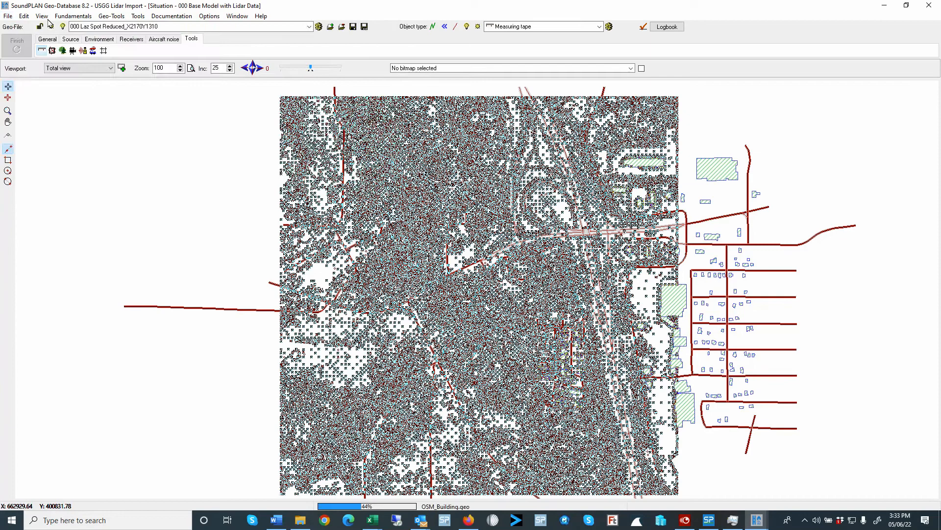
# - Calculate a digital ground model named DGM from 000 Laz Spot Reduced_X2170Y1310.geo only, leaving out OSM_Road.geo
pyautogui.click(73, 17)
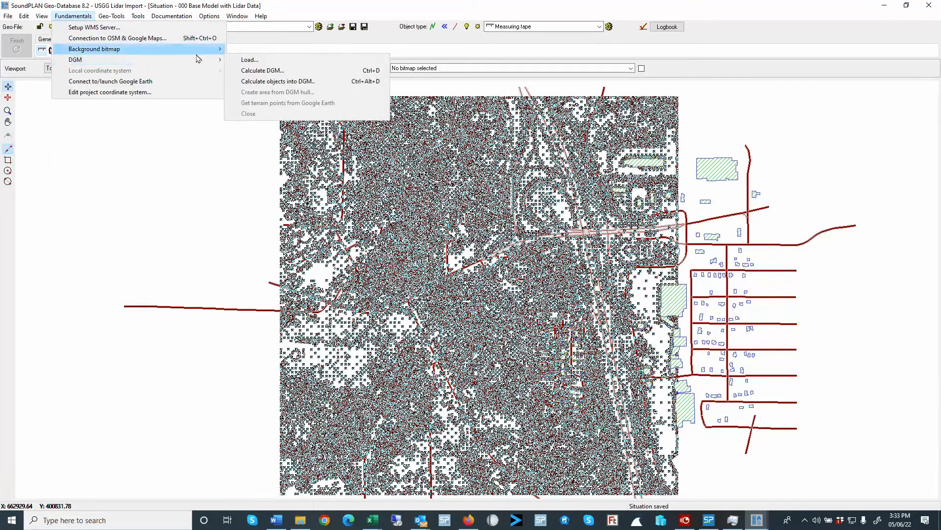
pyautogui.click(263, 70)
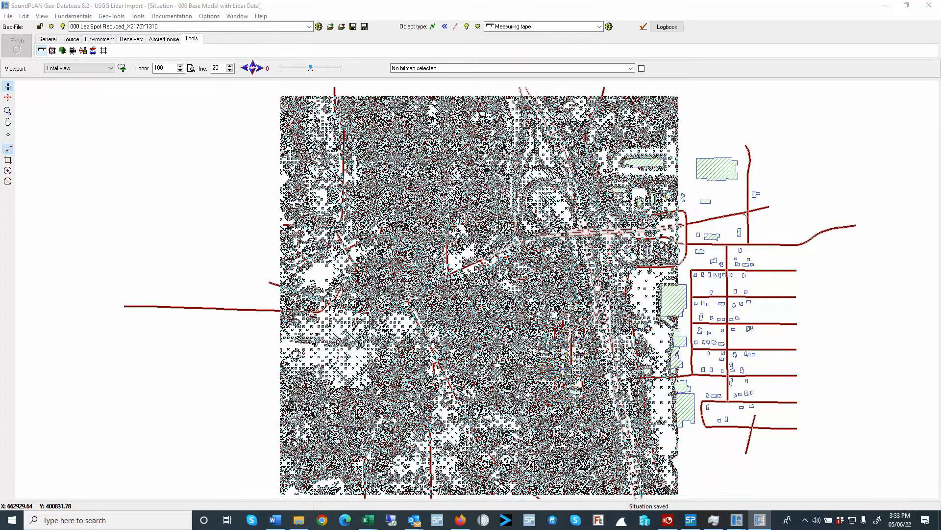
pyautogui.write('DGM')
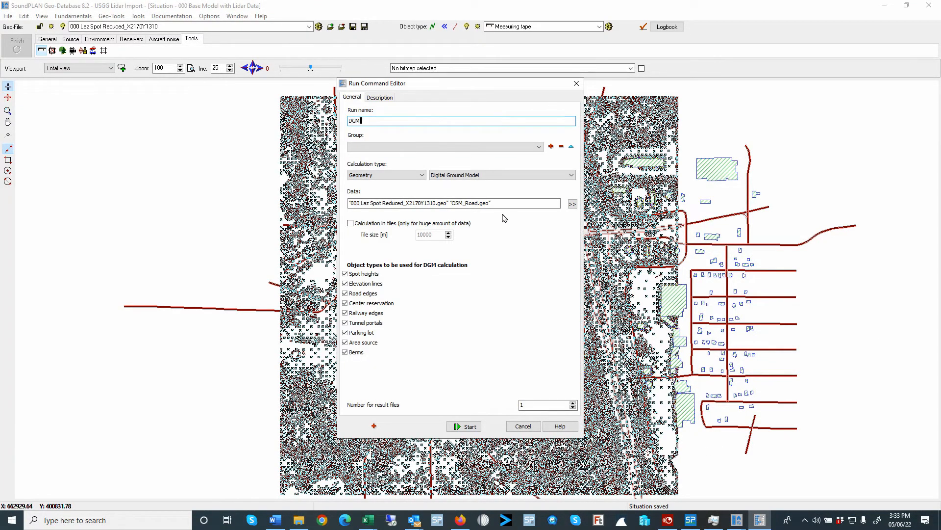
pyautogui.moveTo(450, 203); pyautogui.dragTo(510, 204)
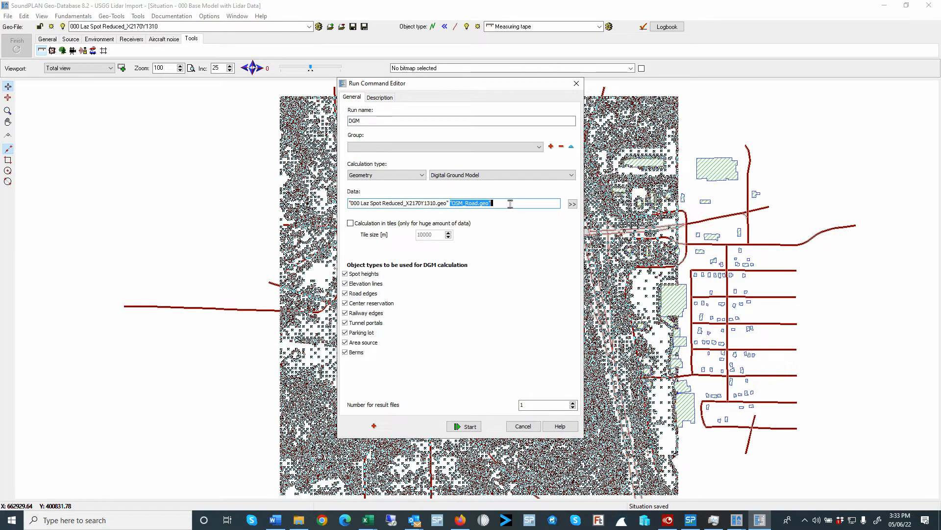
pyautogui.press('Delete')
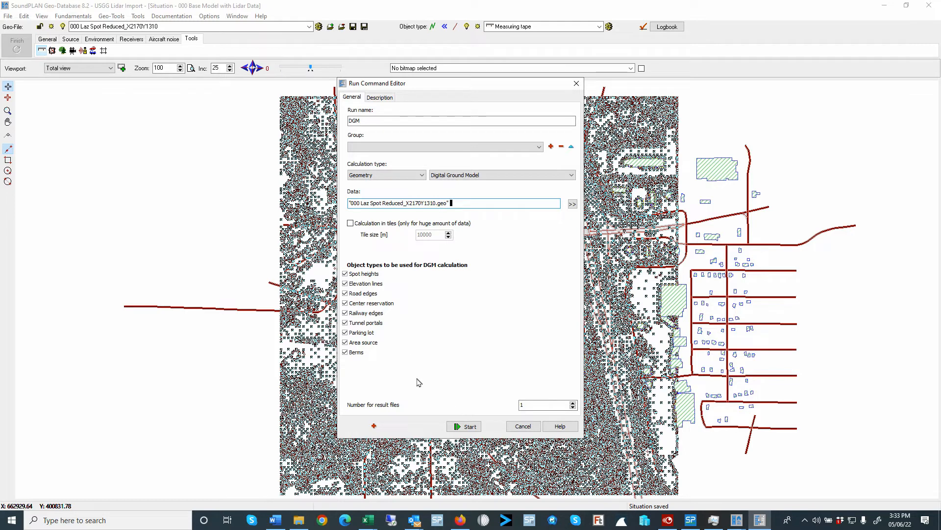
pyautogui.click(465, 427)
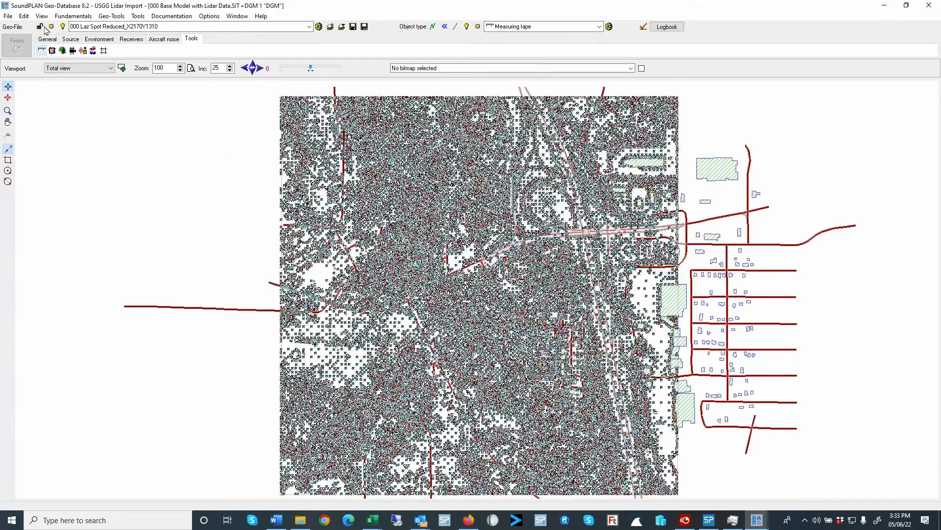
# - Inspect the calculated terrain in the 3D map from different angles, then close the graphics window
pyautogui.click(42, 16)
pyautogui.click(60, 139)
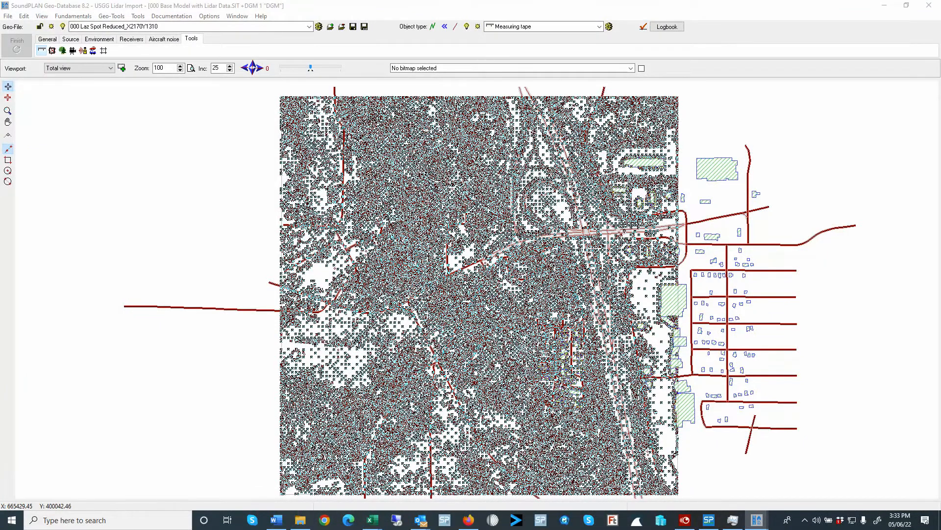
pyautogui.scroll(6, 483, 335)
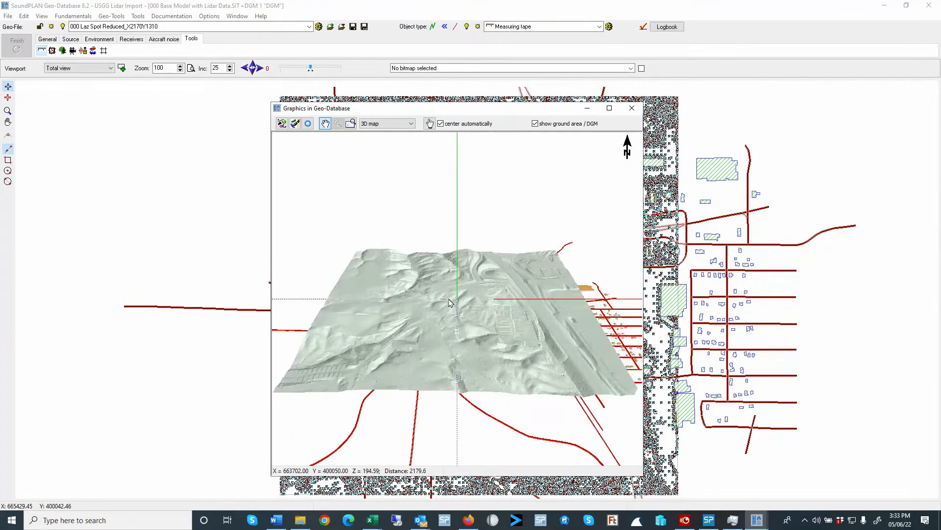
pyautogui.scroll(-2, 450, 316)
pyautogui.moveTo(452, 300)
pyautogui.mouseDown()
pyautogui.moveTo(462, 319)
pyautogui.moveTo(506, 308)
pyautogui.moveTo(455, 314)
pyautogui.mouseUp()
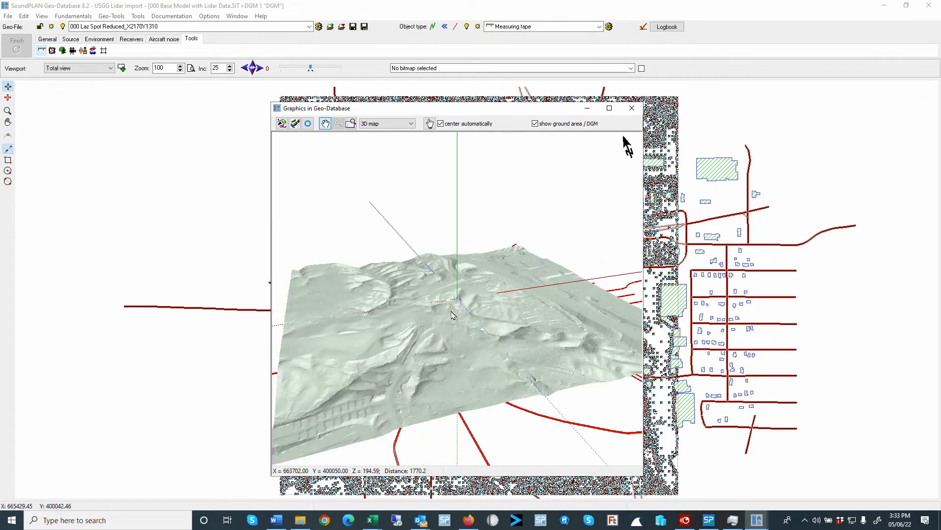
pyautogui.click(632, 108)
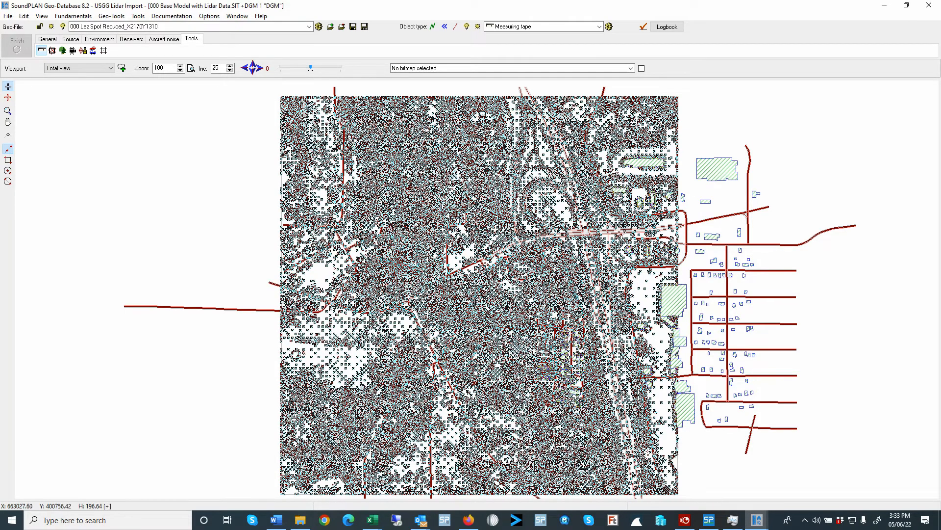
# - Set the object type to Building and limit the display to the current object type
pyautogui.click(105, 43)
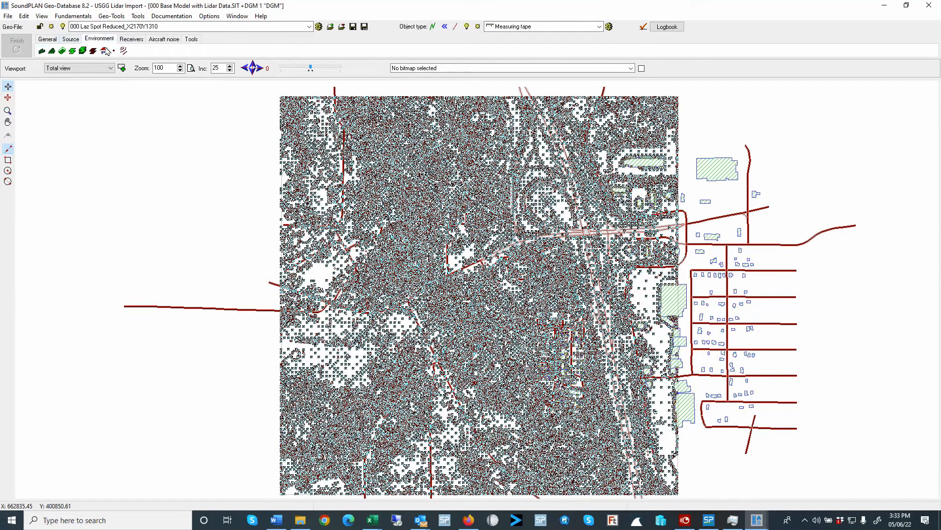
pyautogui.click(103, 51)
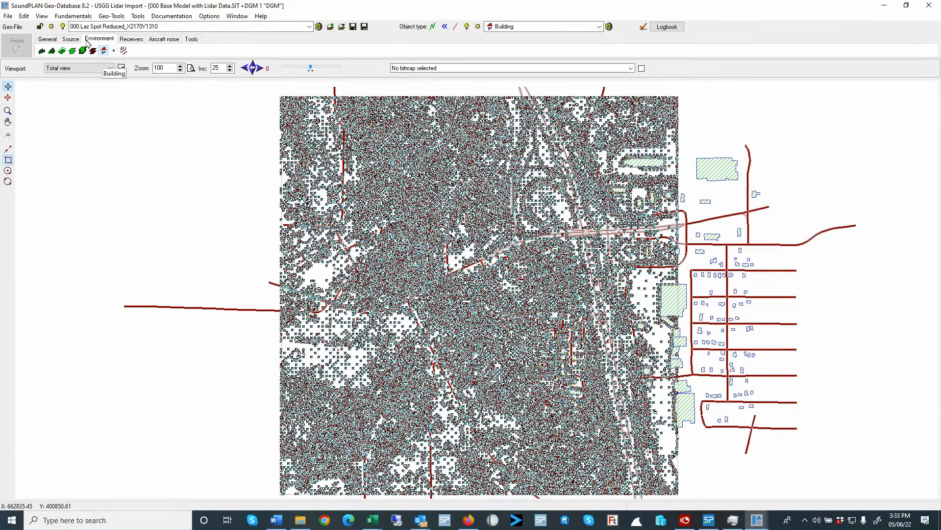
pyautogui.click(41, 16)
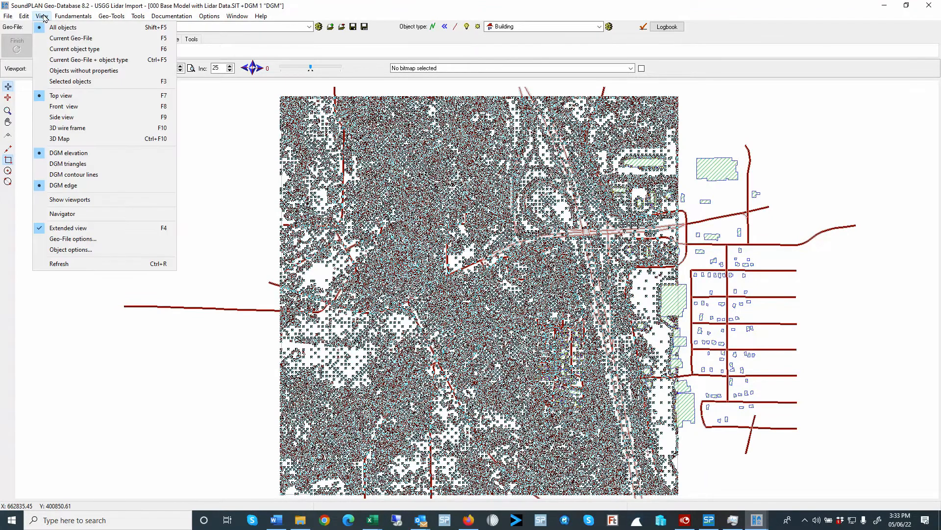
pyautogui.click(66, 49)
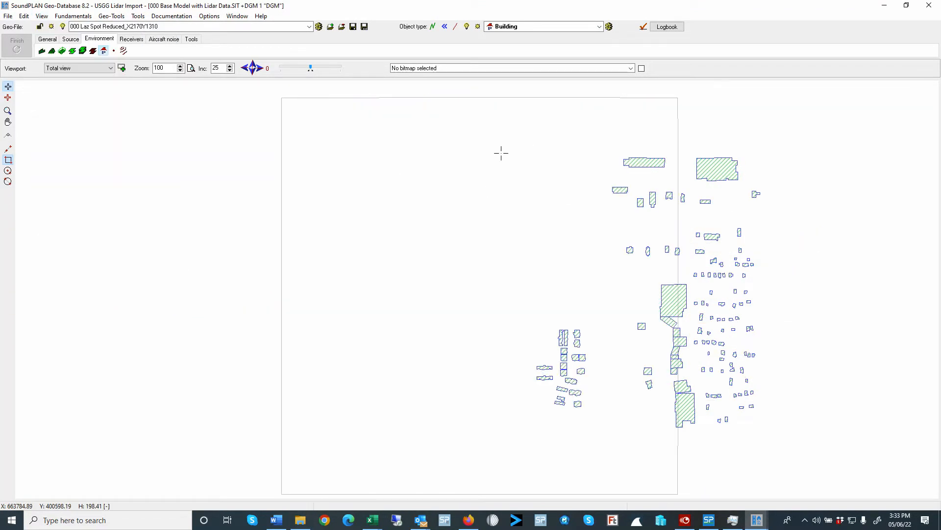
# - Select all the buildings and set them to the DGM elevation
pyautogui.hotkey('ctrl', 'a')
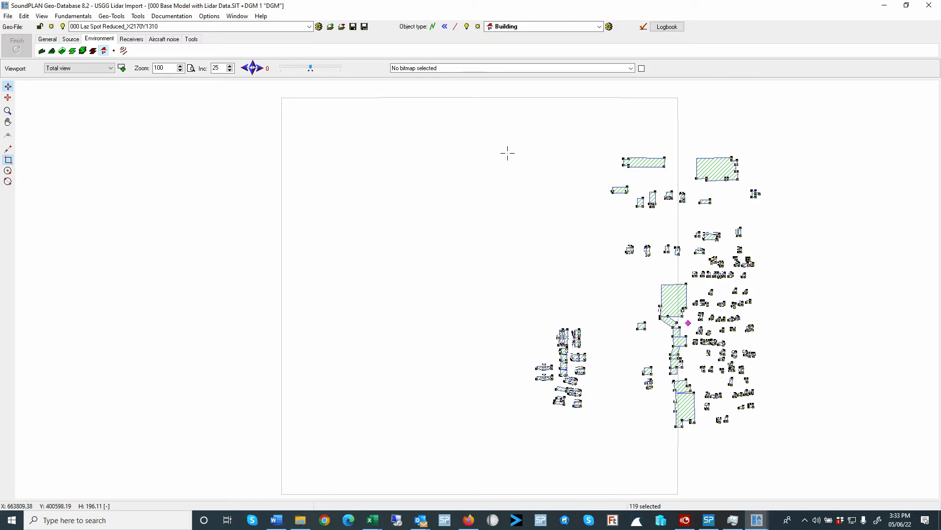
pyautogui.click(41, 16)
pyautogui.moveTo(23, 16)
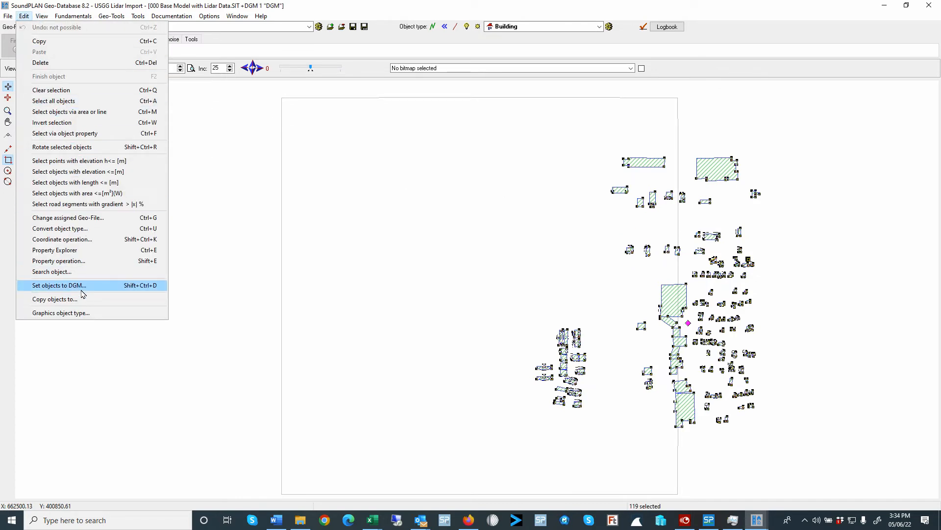
pyautogui.click(58, 286)
pyautogui.click(524, 298)
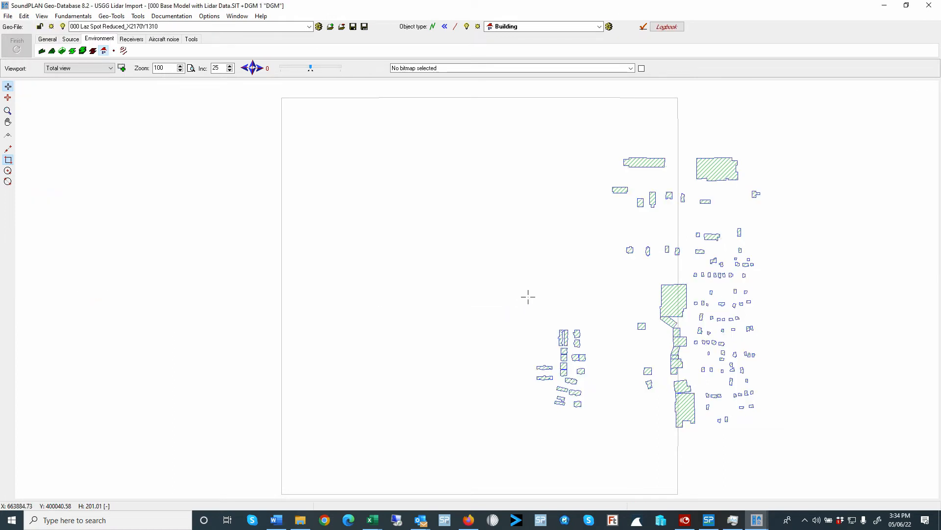
# - Open the 3D map, enlarge its window and examine from several angles how the buildings sit on the terrain
pyautogui.click(47, 16)
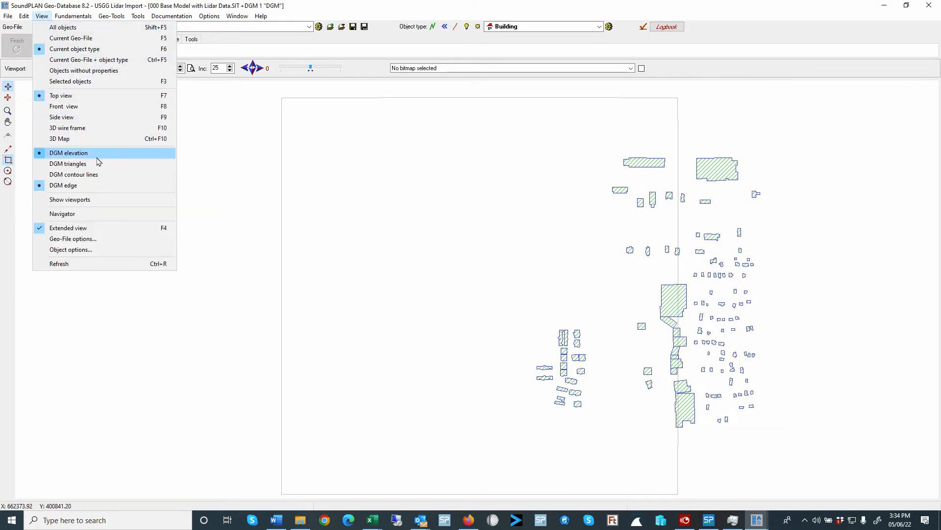
pyautogui.click(87, 140)
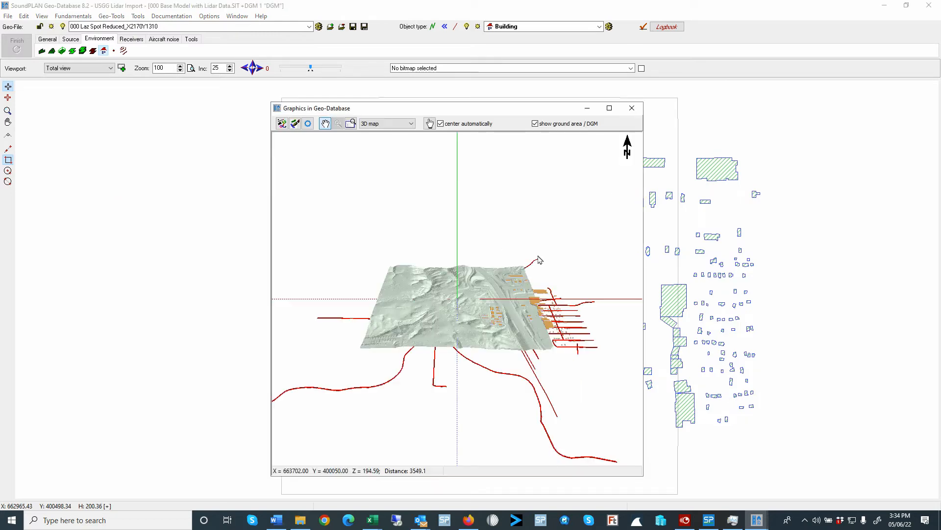
pyautogui.scroll(8, 484, 314)
pyautogui.moveTo(567, 315); pyautogui.dragTo(328, 289)
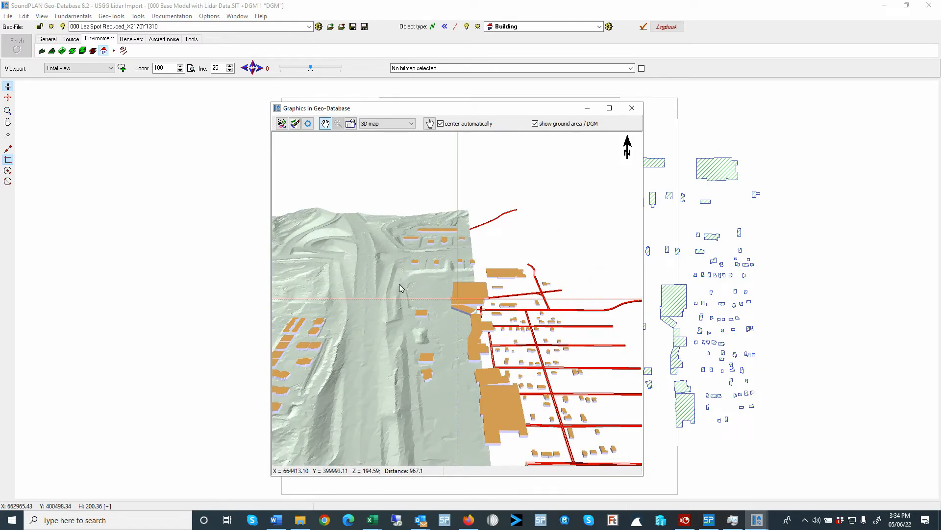
pyautogui.moveTo(432, 298); pyautogui.dragTo(469, 255)
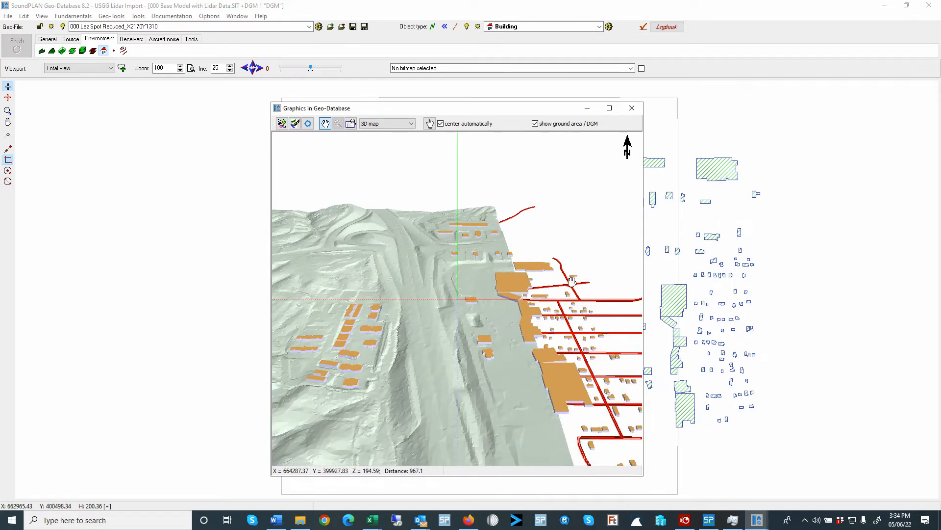
pyautogui.moveTo(616, 373); pyautogui.dragTo(603, 390)
pyautogui.moveTo(554, 371); pyautogui.dragTo(517, 345)
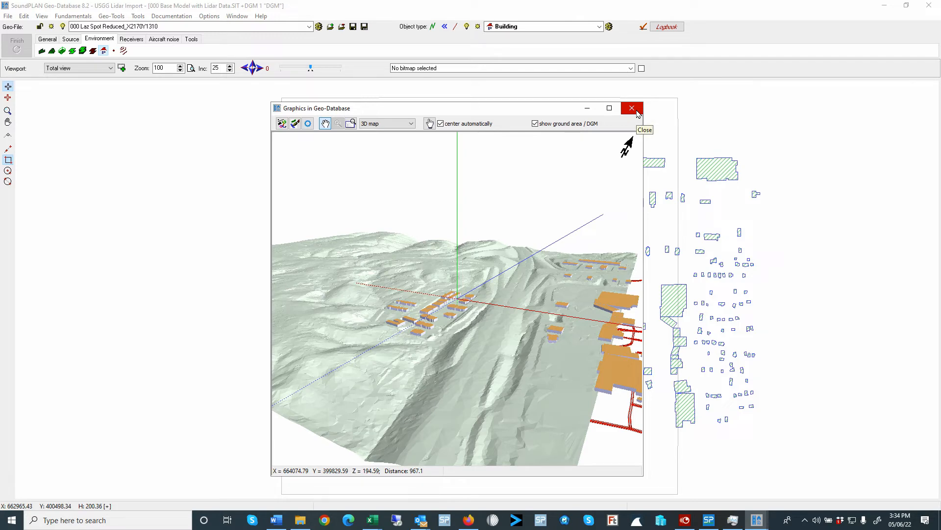
pyautogui.click(609, 107)
pyautogui.scroll(3, 499, 299)
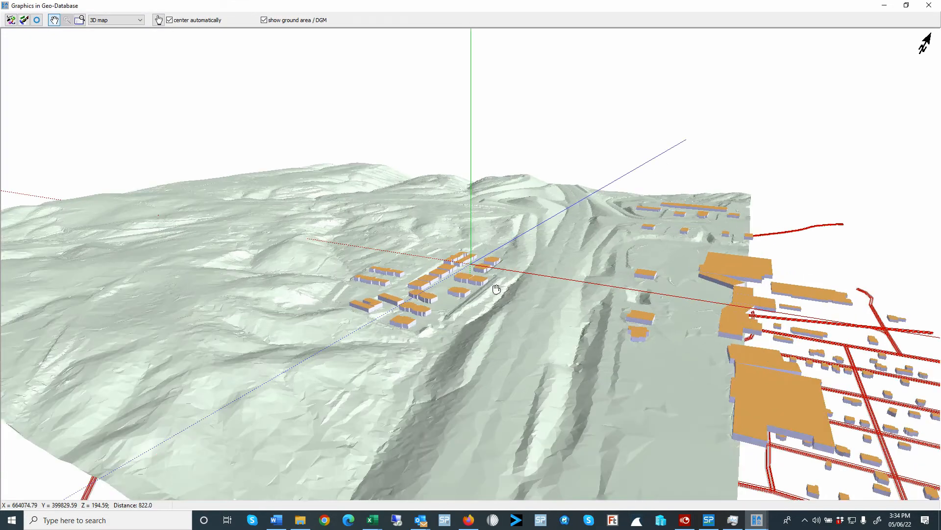
pyautogui.scroll(2, 497, 289)
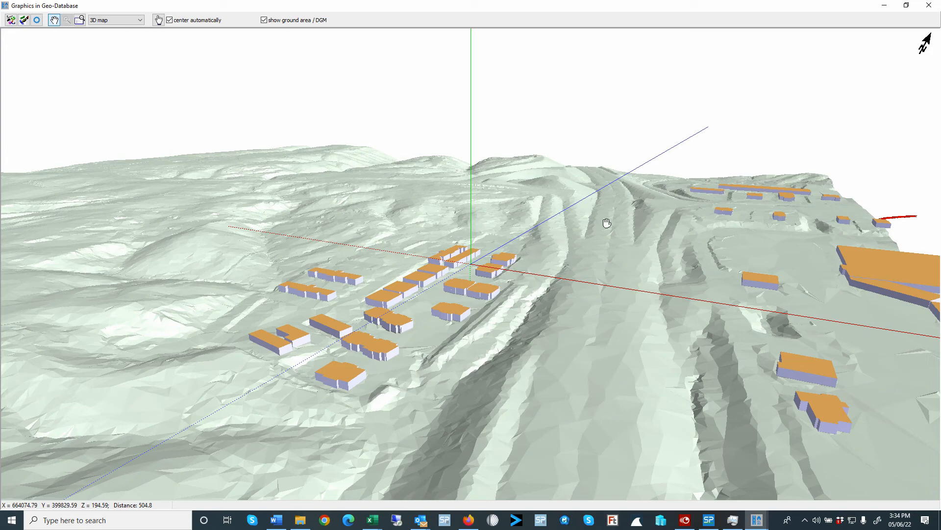
pyautogui.moveTo(608, 223); pyautogui.dragTo(614, 230)
pyautogui.moveTo(295, 181); pyautogui.dragTo(257, 175)
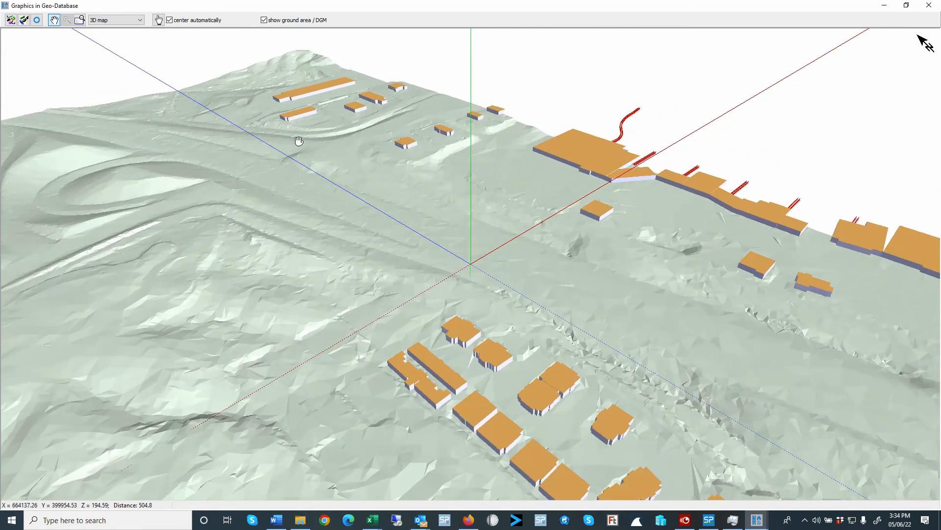